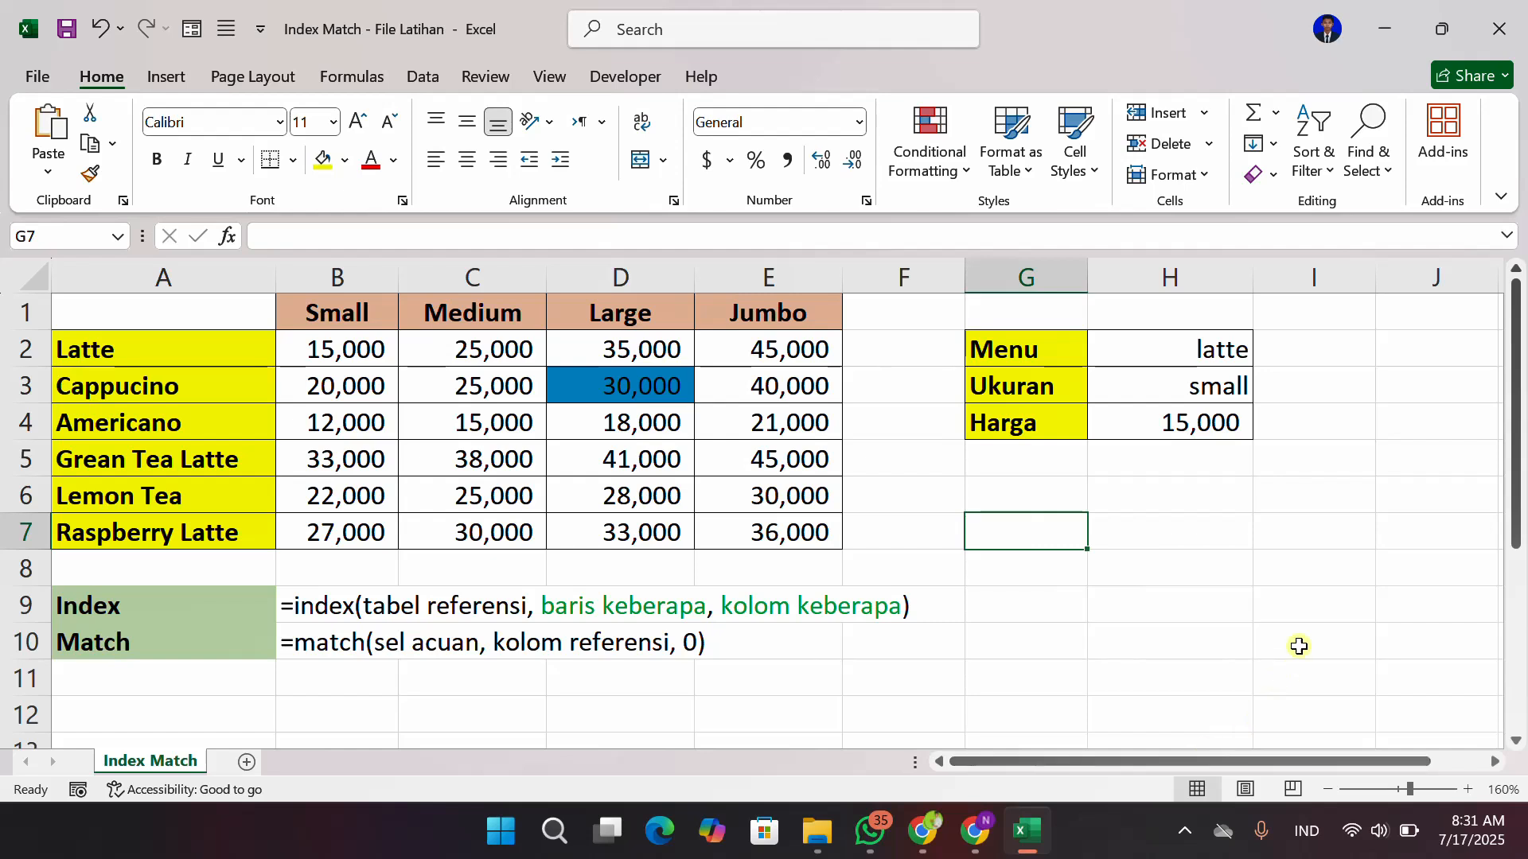
Clear the contents of the Harga cell H4
click(1206, 419)
key(Delete)
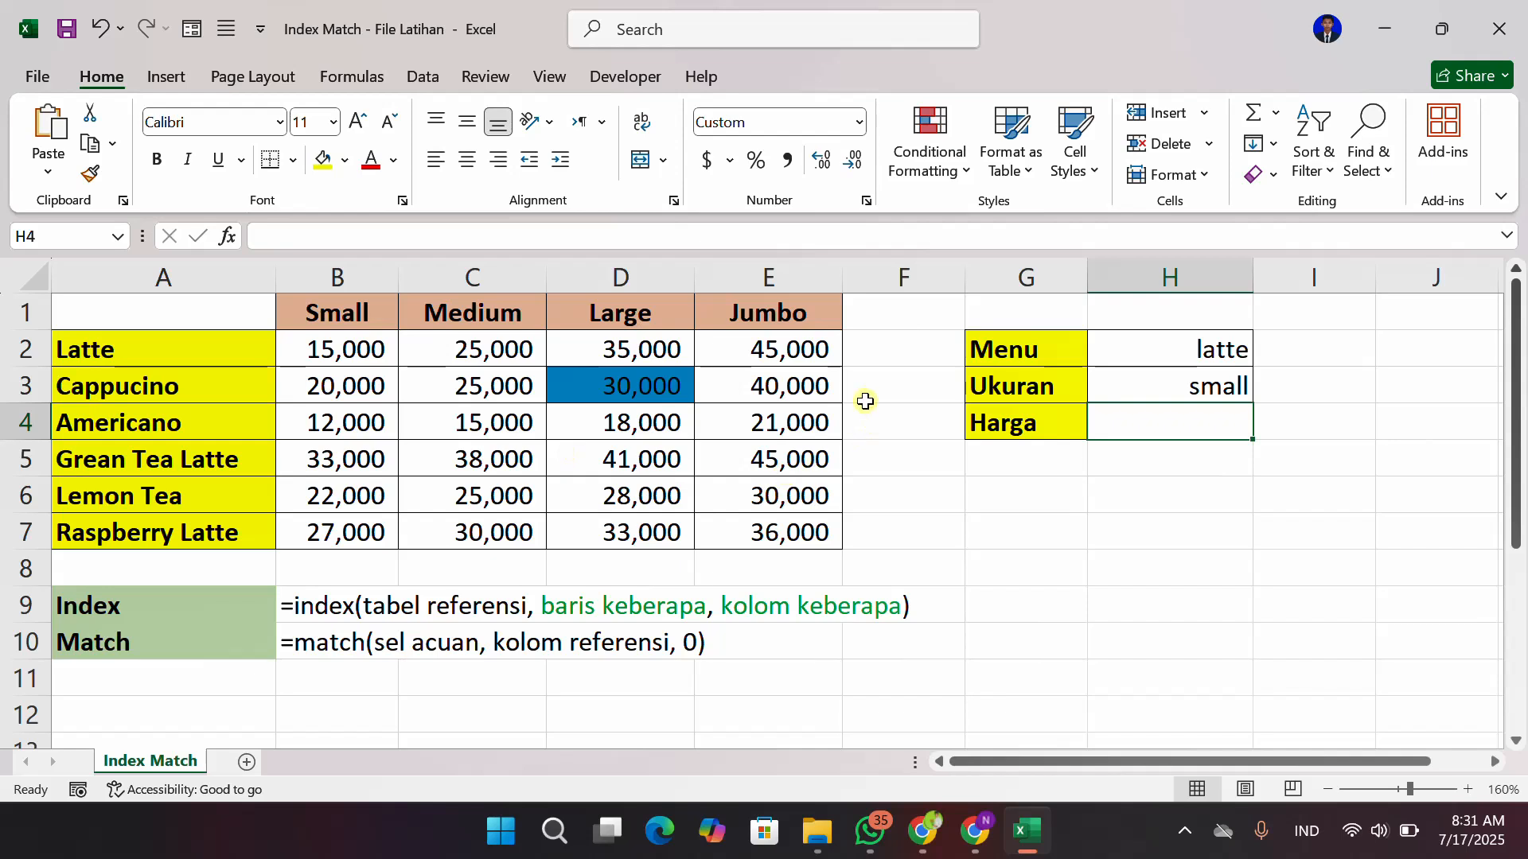
click(1167, 348)
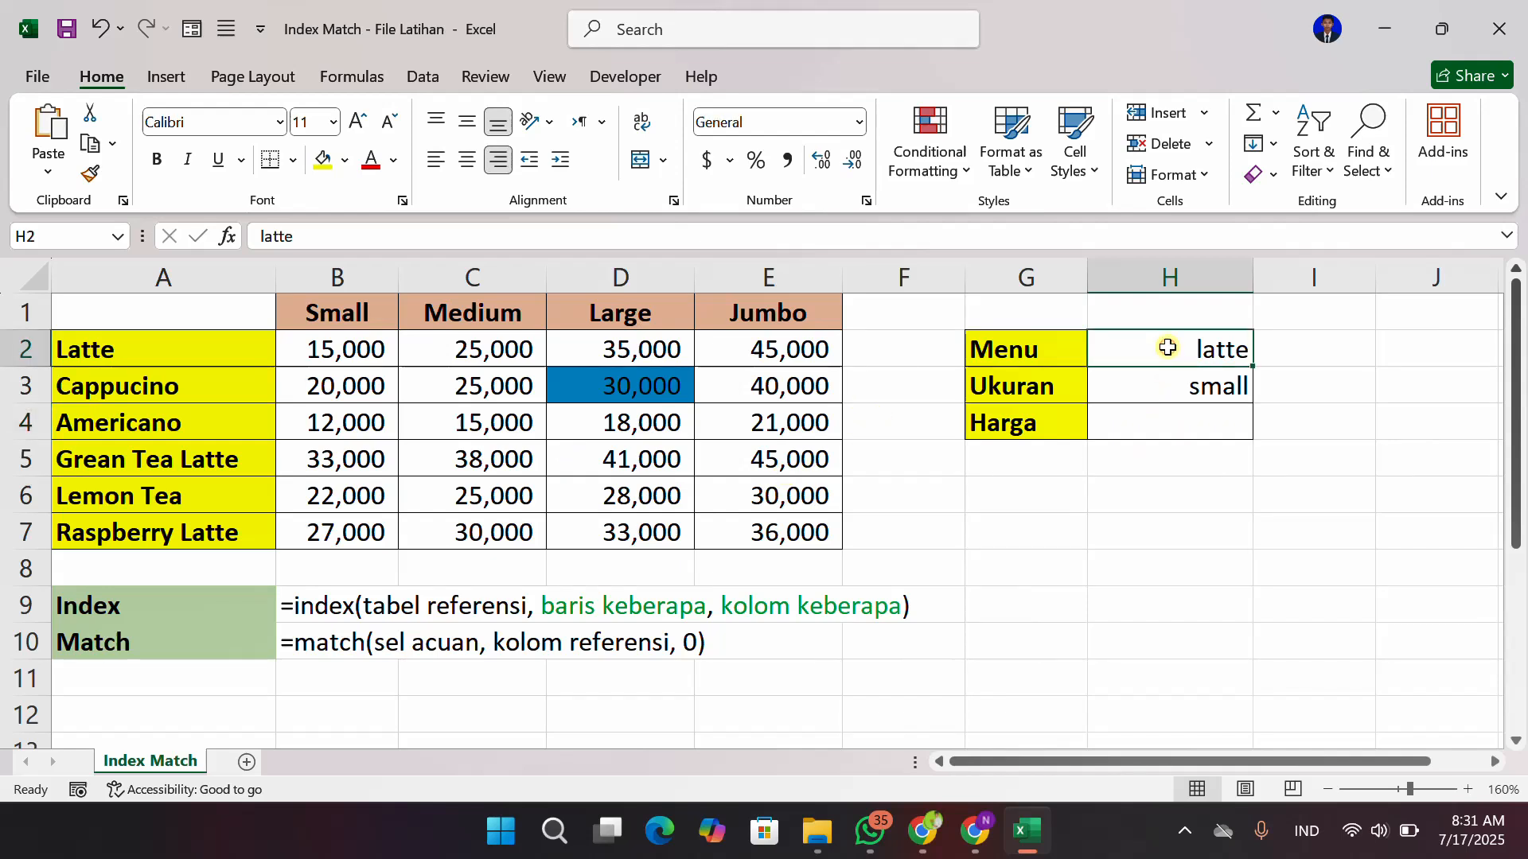
click(1163, 387)
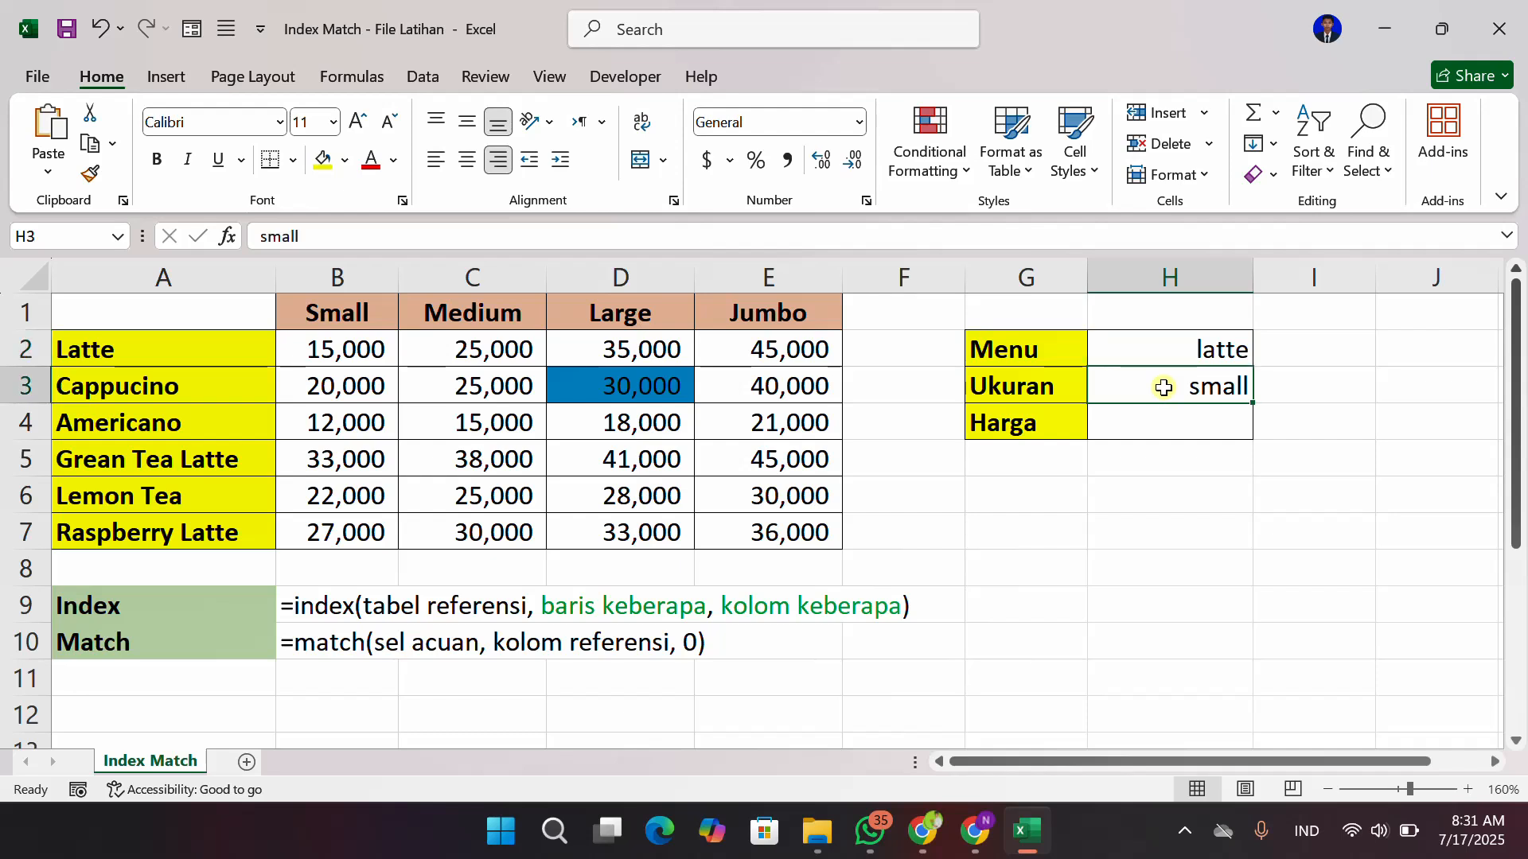
click(1159, 432)
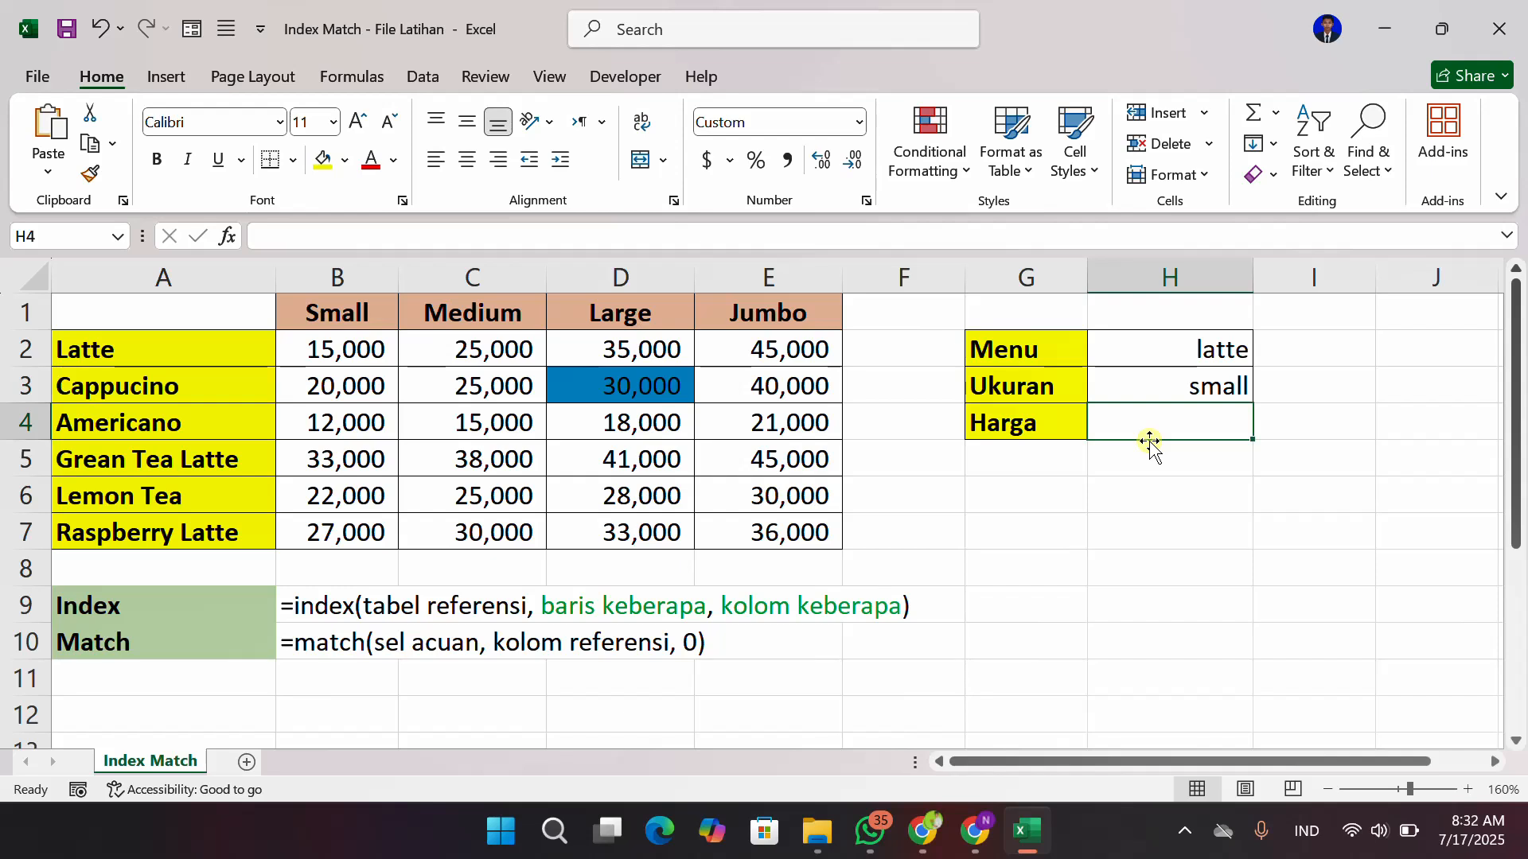
click(1163, 355)
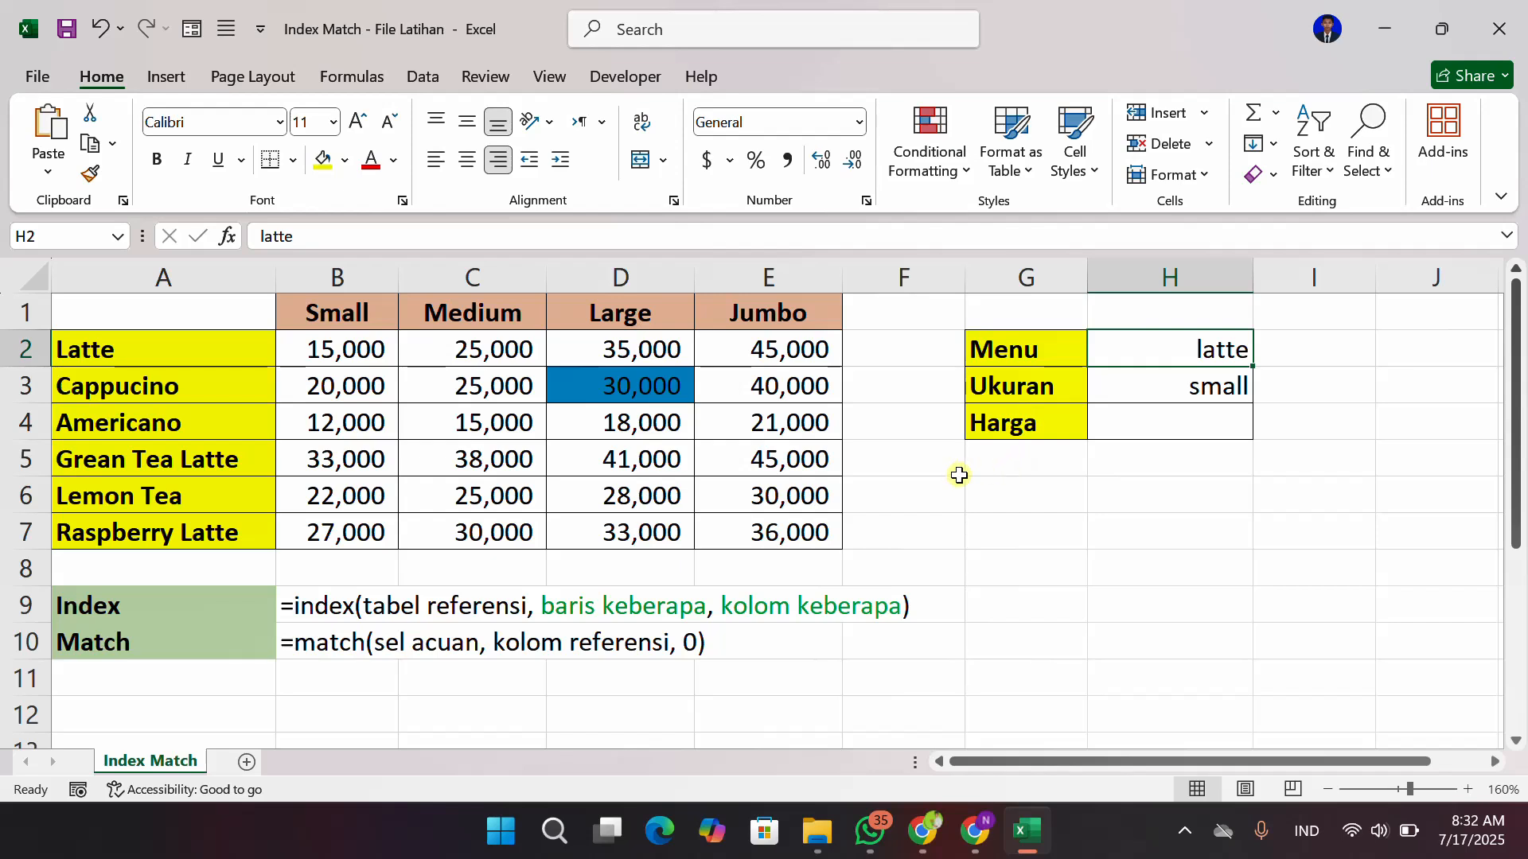
click(1137, 420)
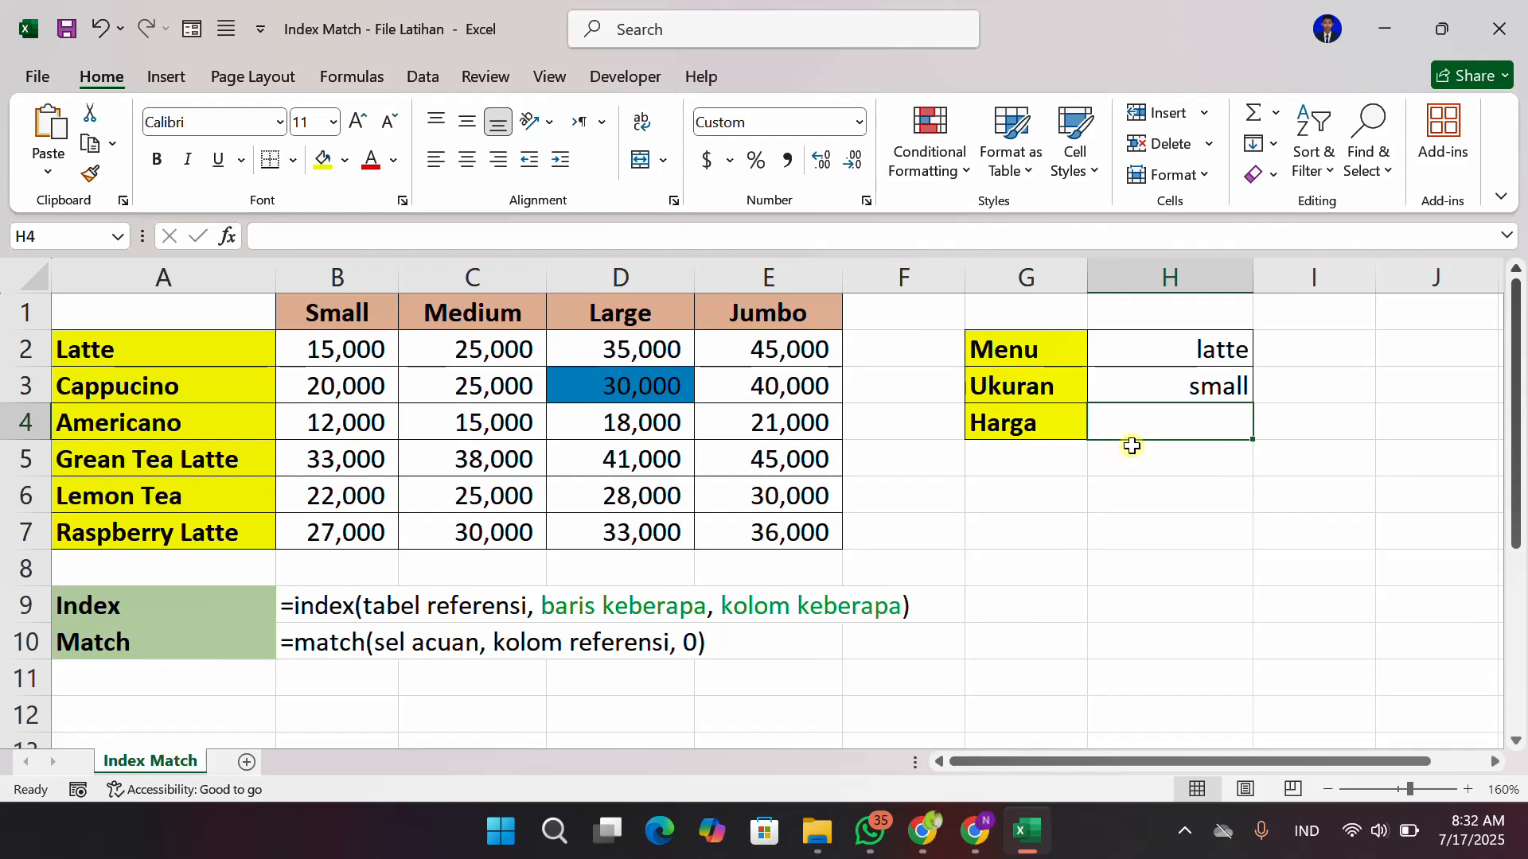
click(1162, 352)
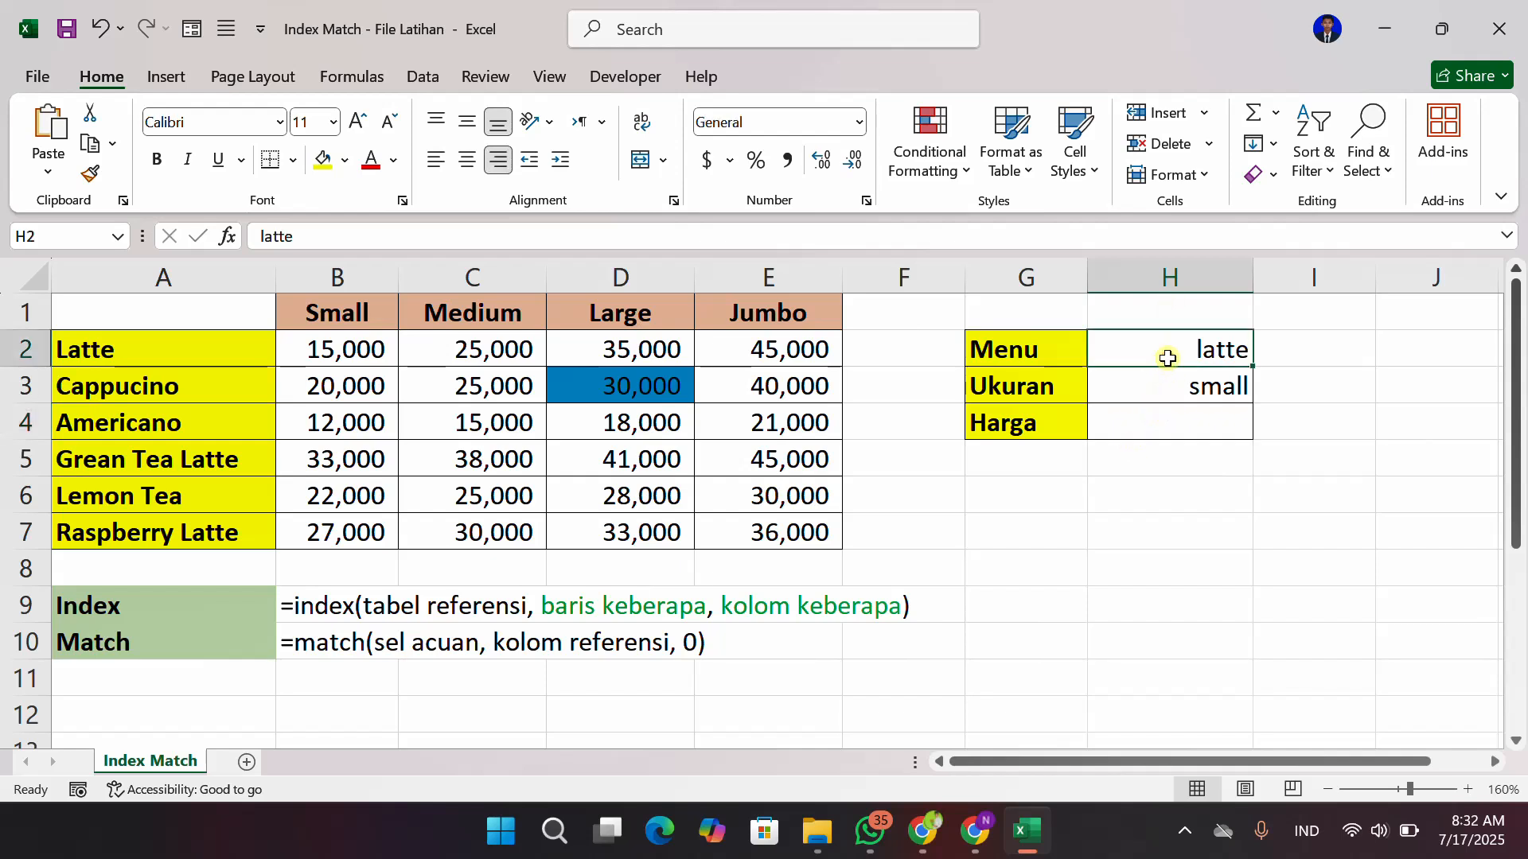
click(1162, 389)
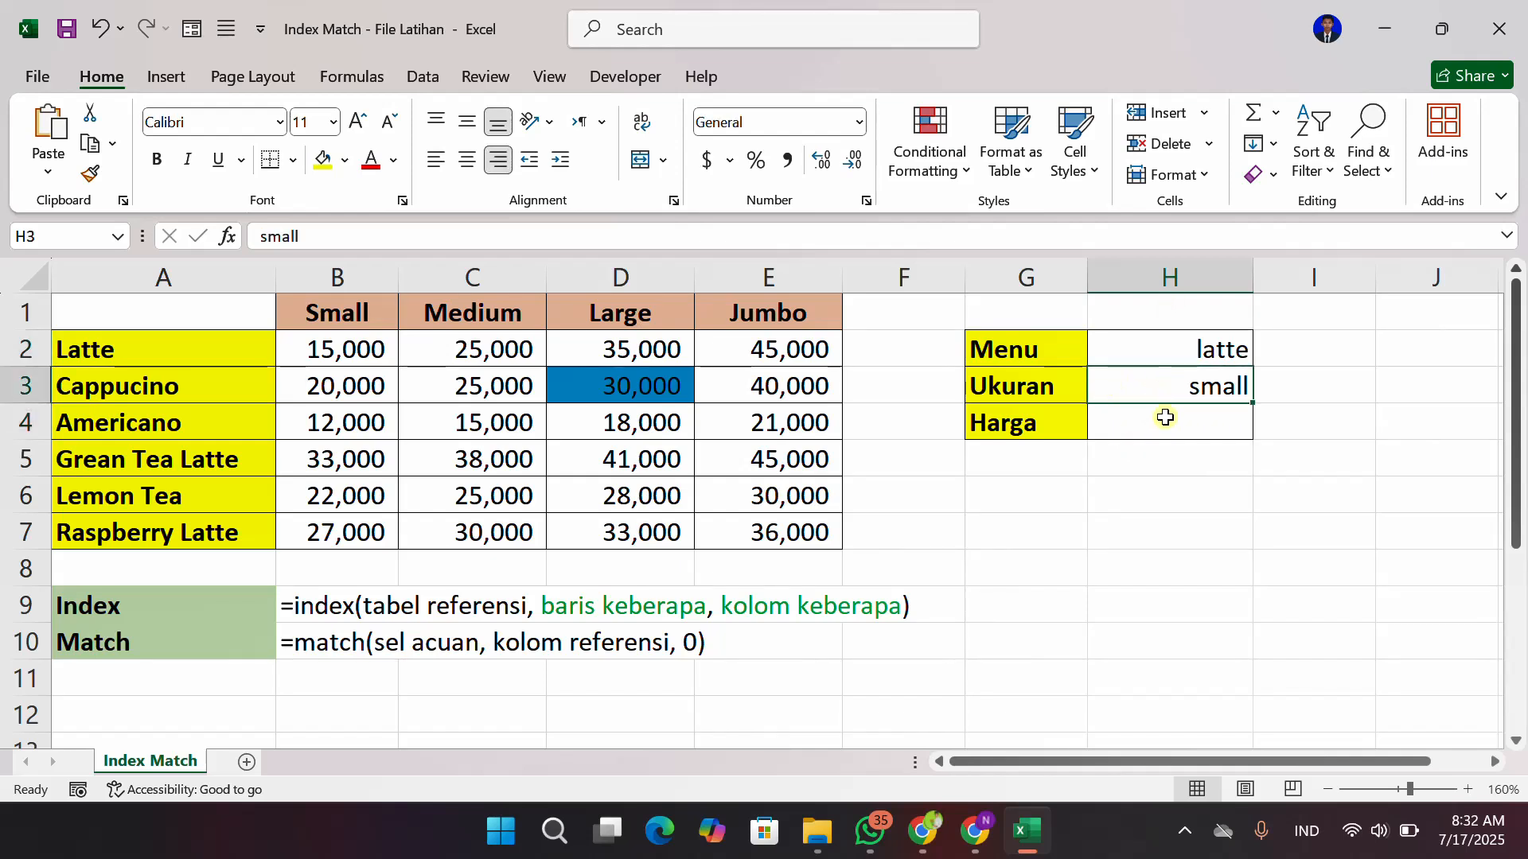
Enter an INDEX formula in the Harga cell H4 that returns row 1, column 1 of the price range B2:E7
click(1164, 427)
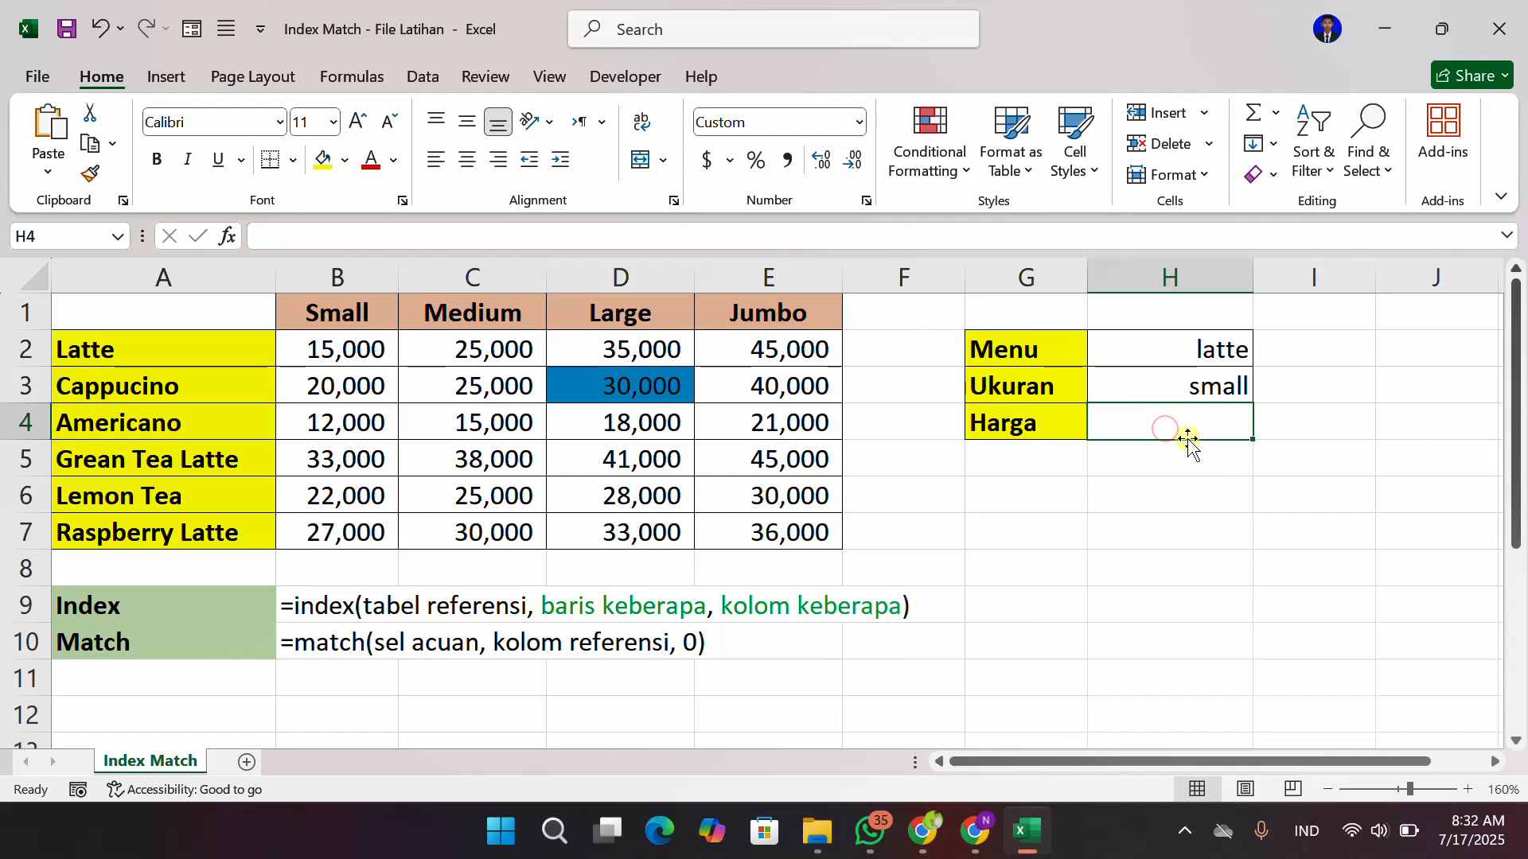
text(=inde)
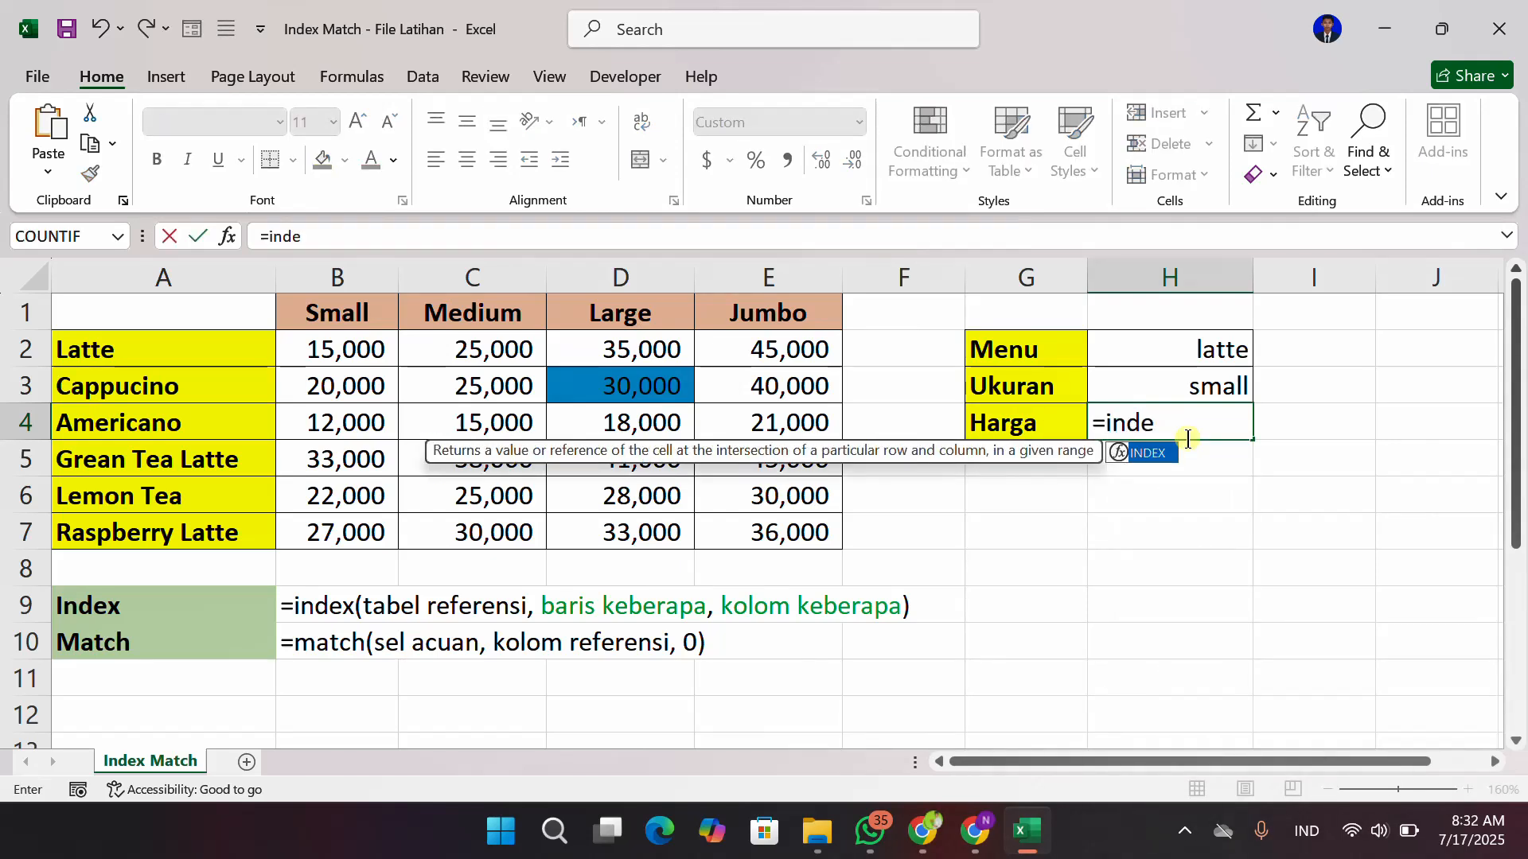
key(Tab)
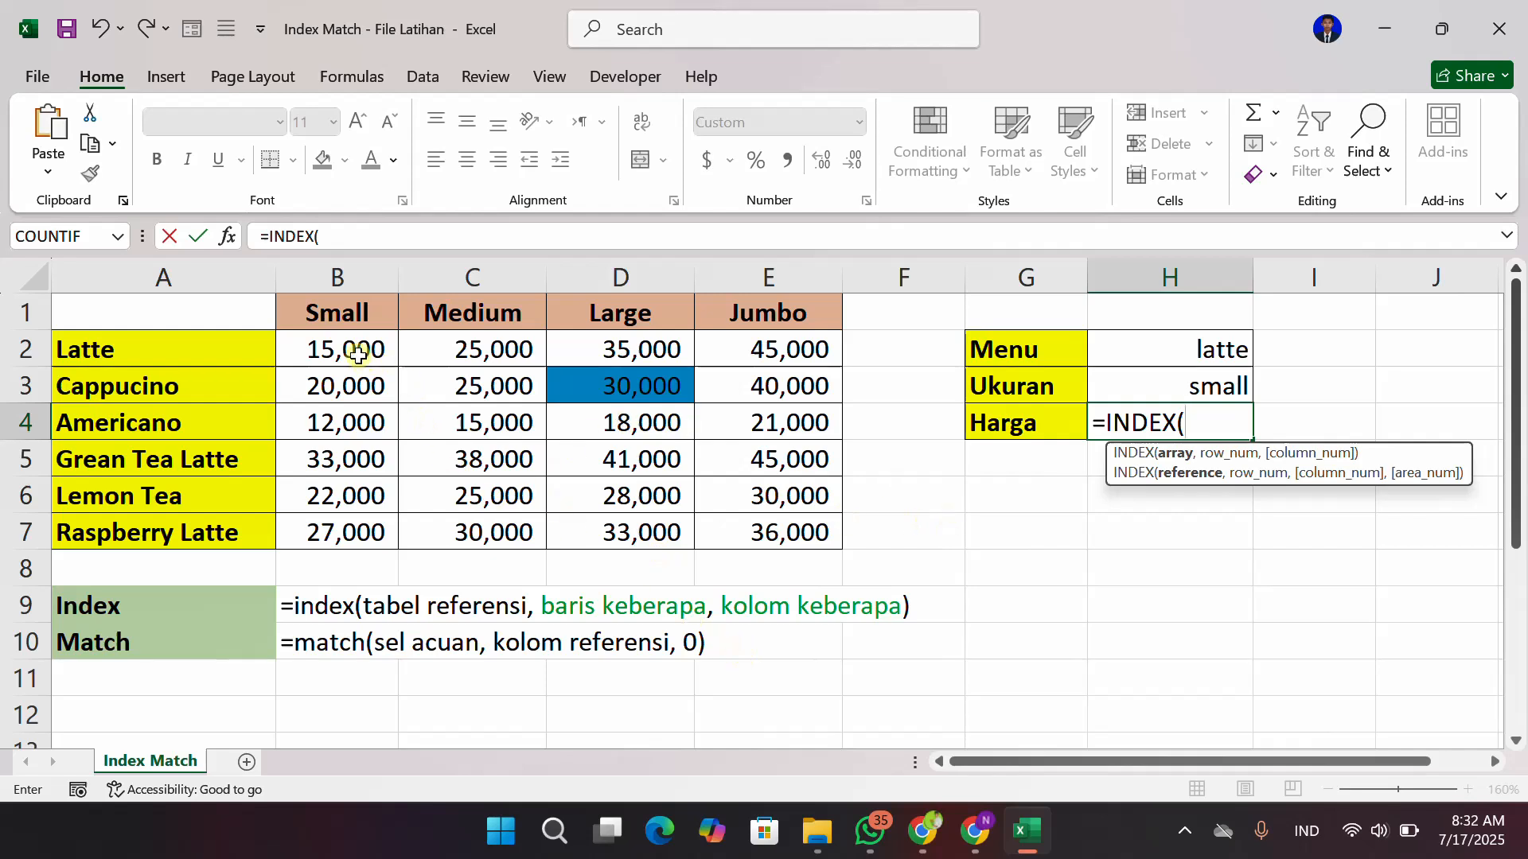
drag(362, 348, 741, 527)
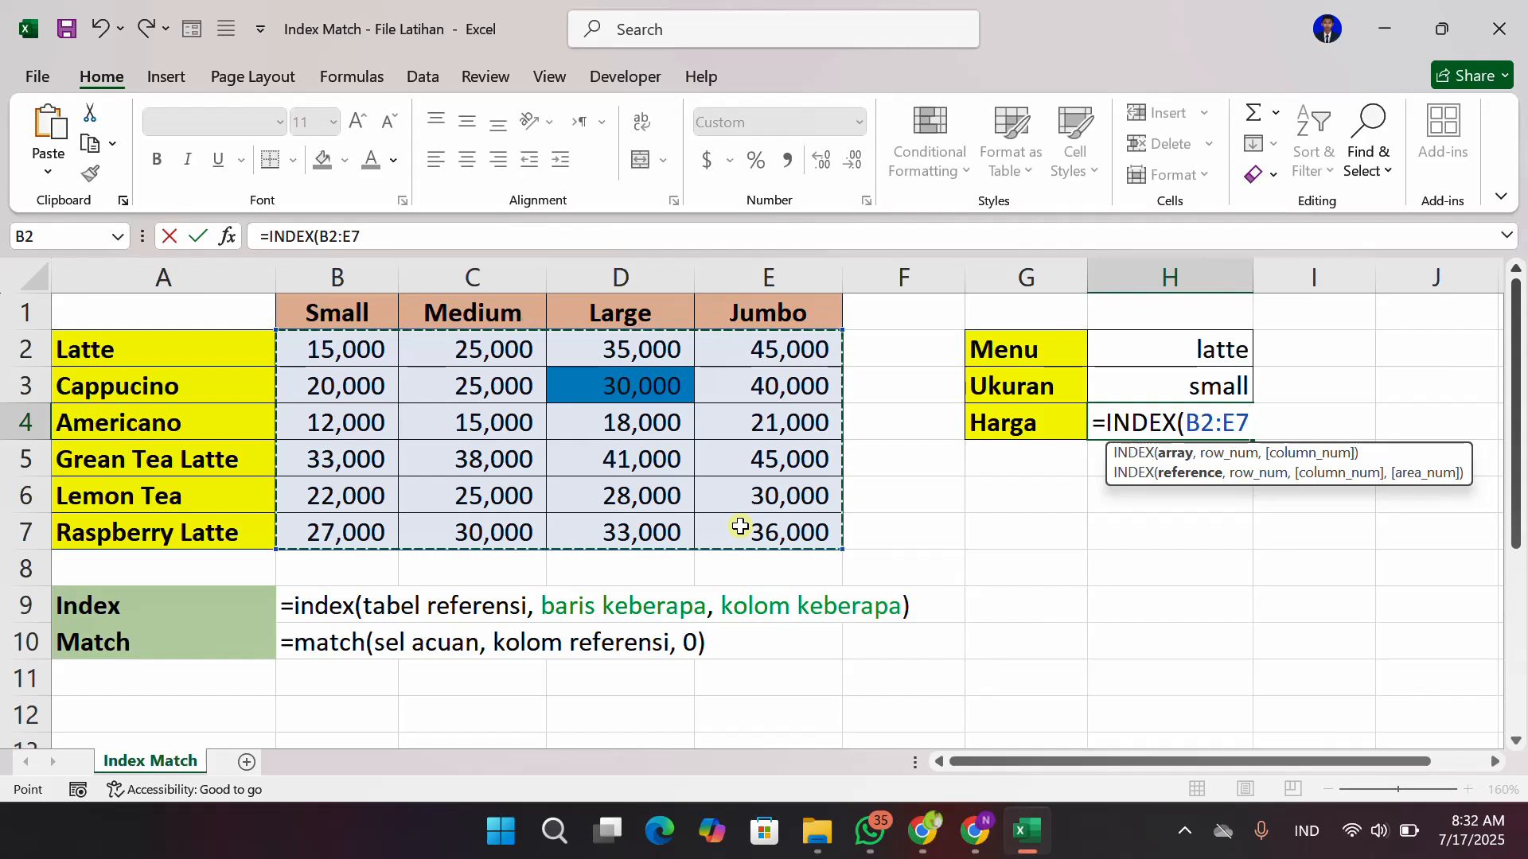
text(,1)
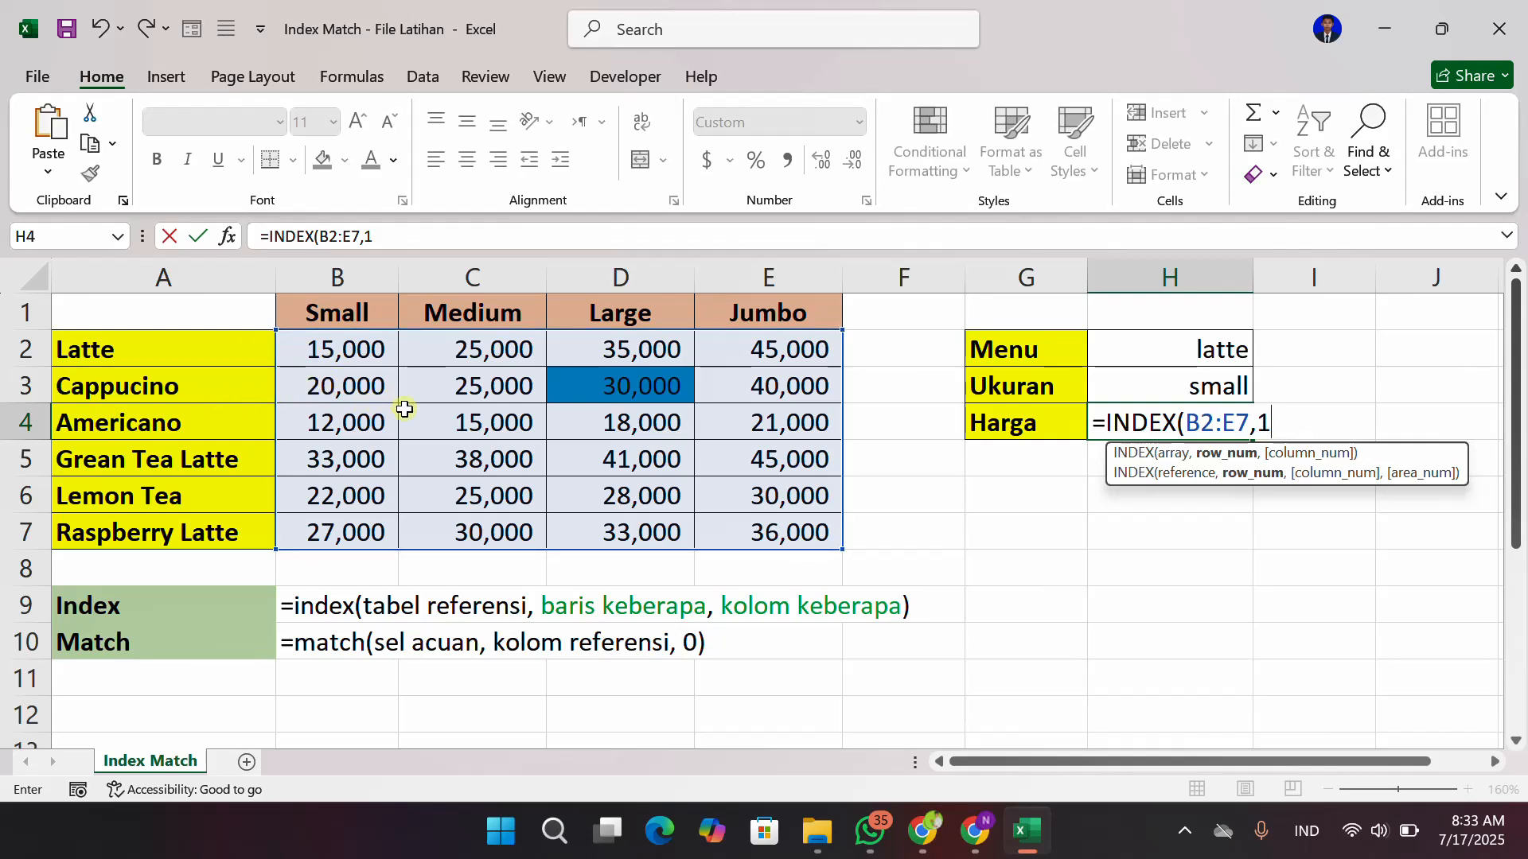
text(,)
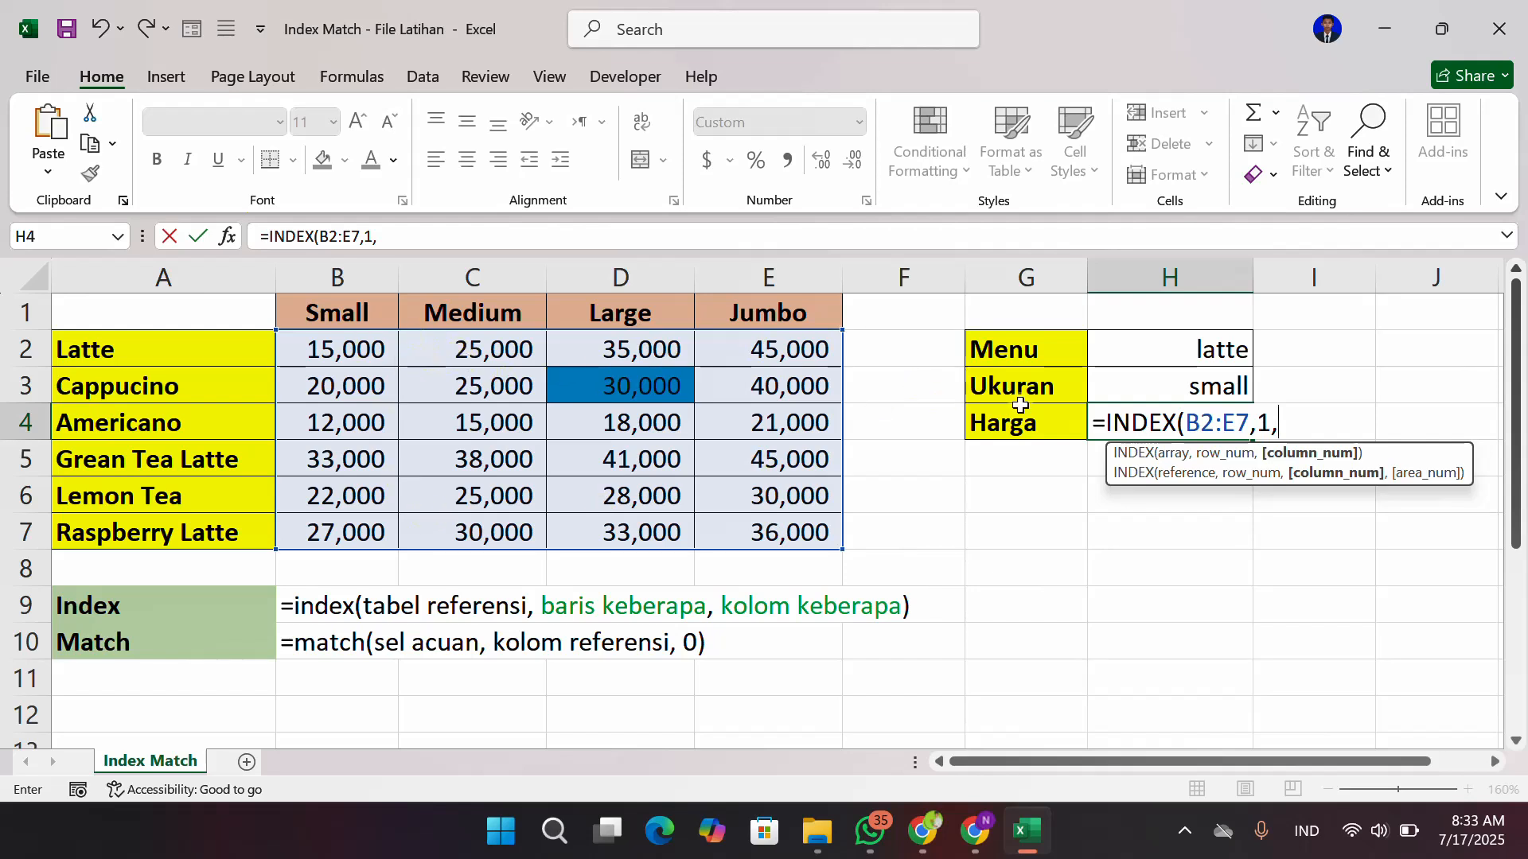
text(1))
key(Return)
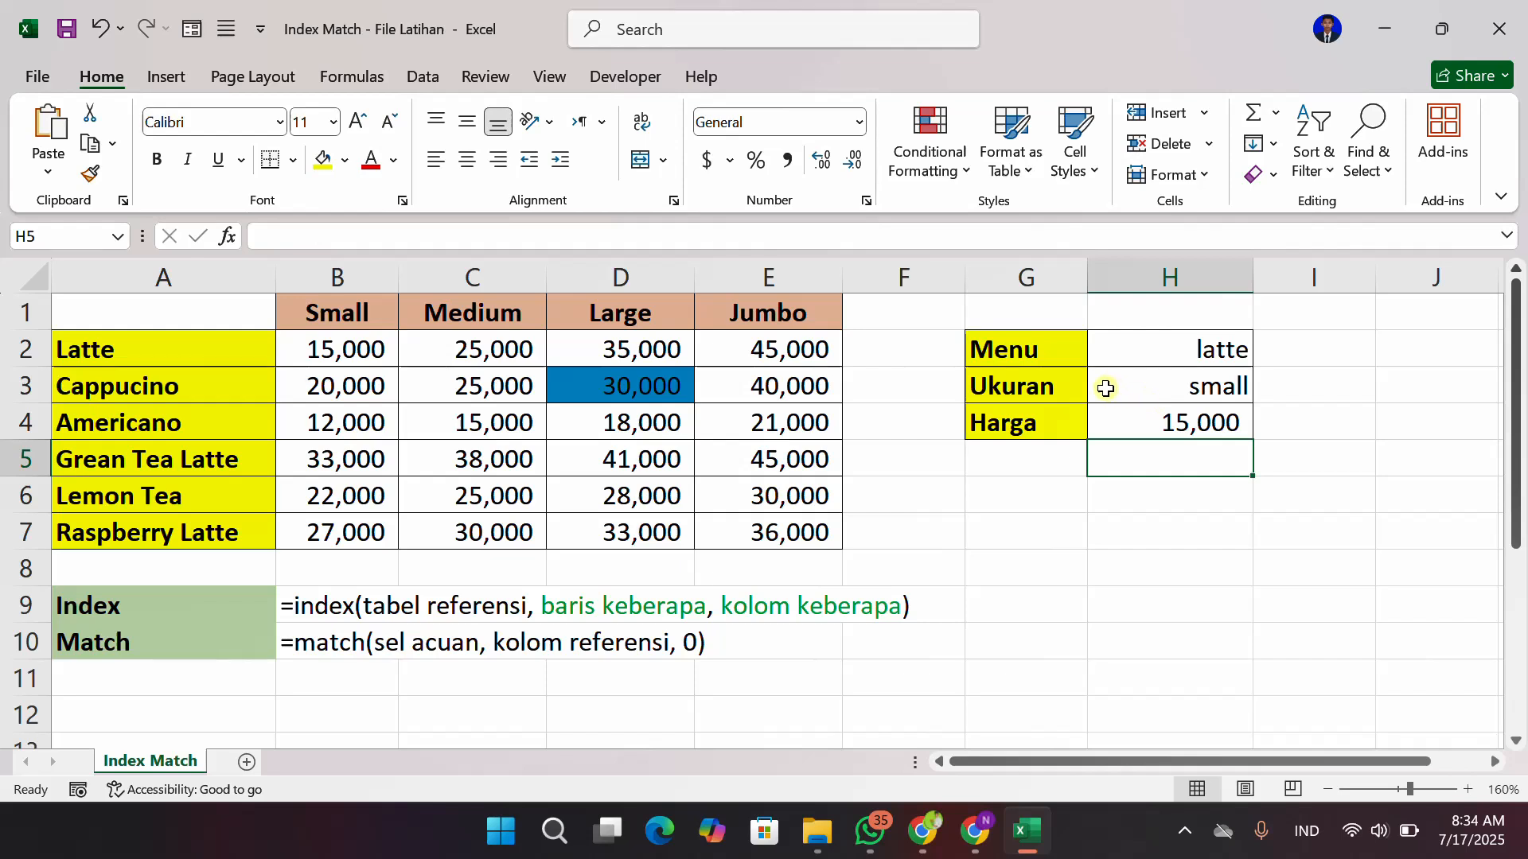
Check the INDEX formula in H4 against the Latte Small price in B2 and the Menu and Ukuran entries
click(1158, 389)
click(1159, 426)
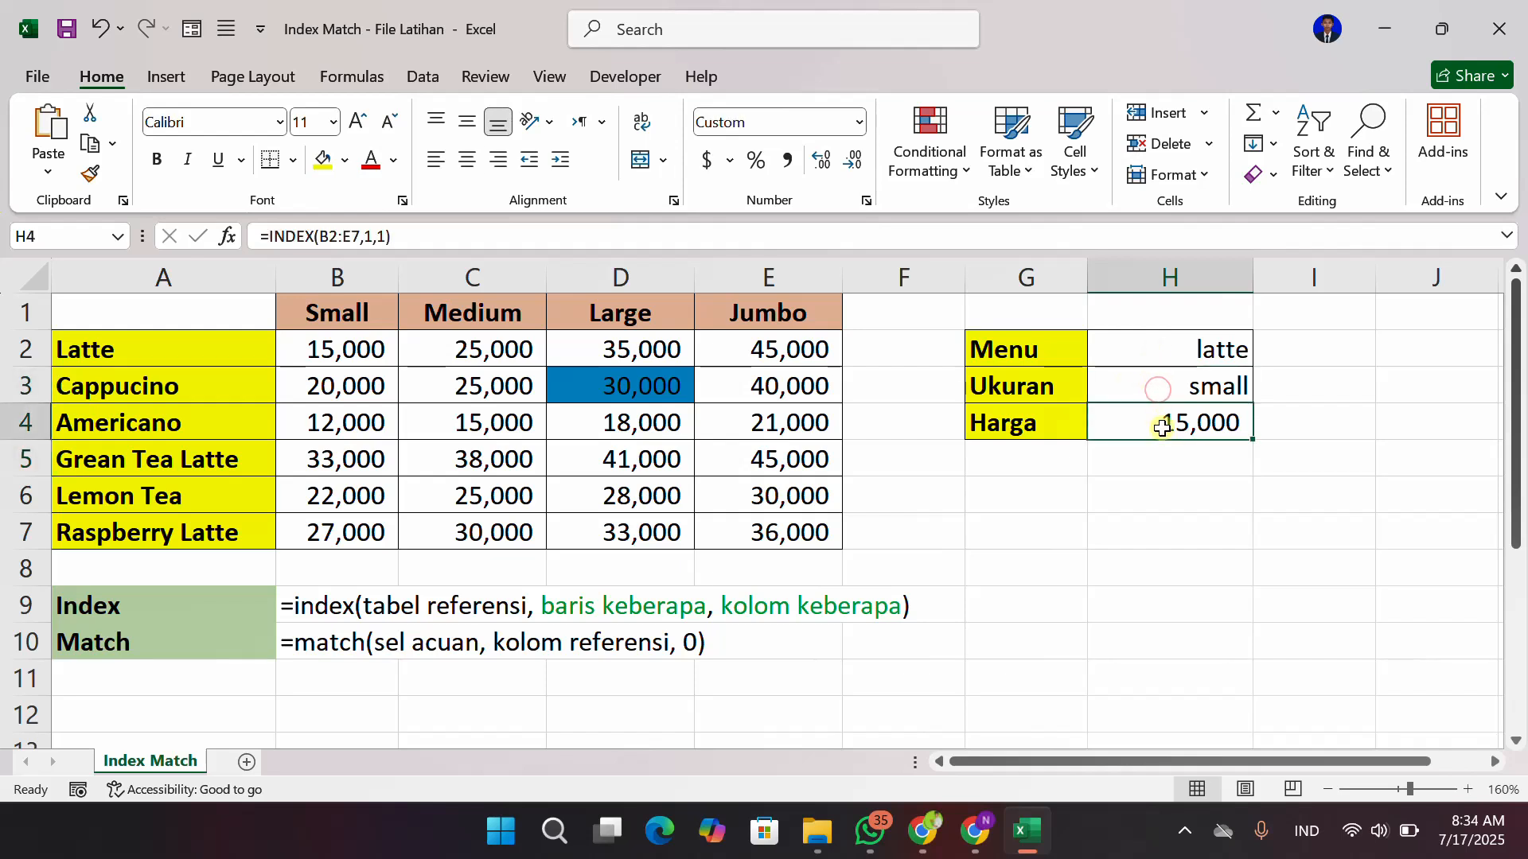
click(380, 343)
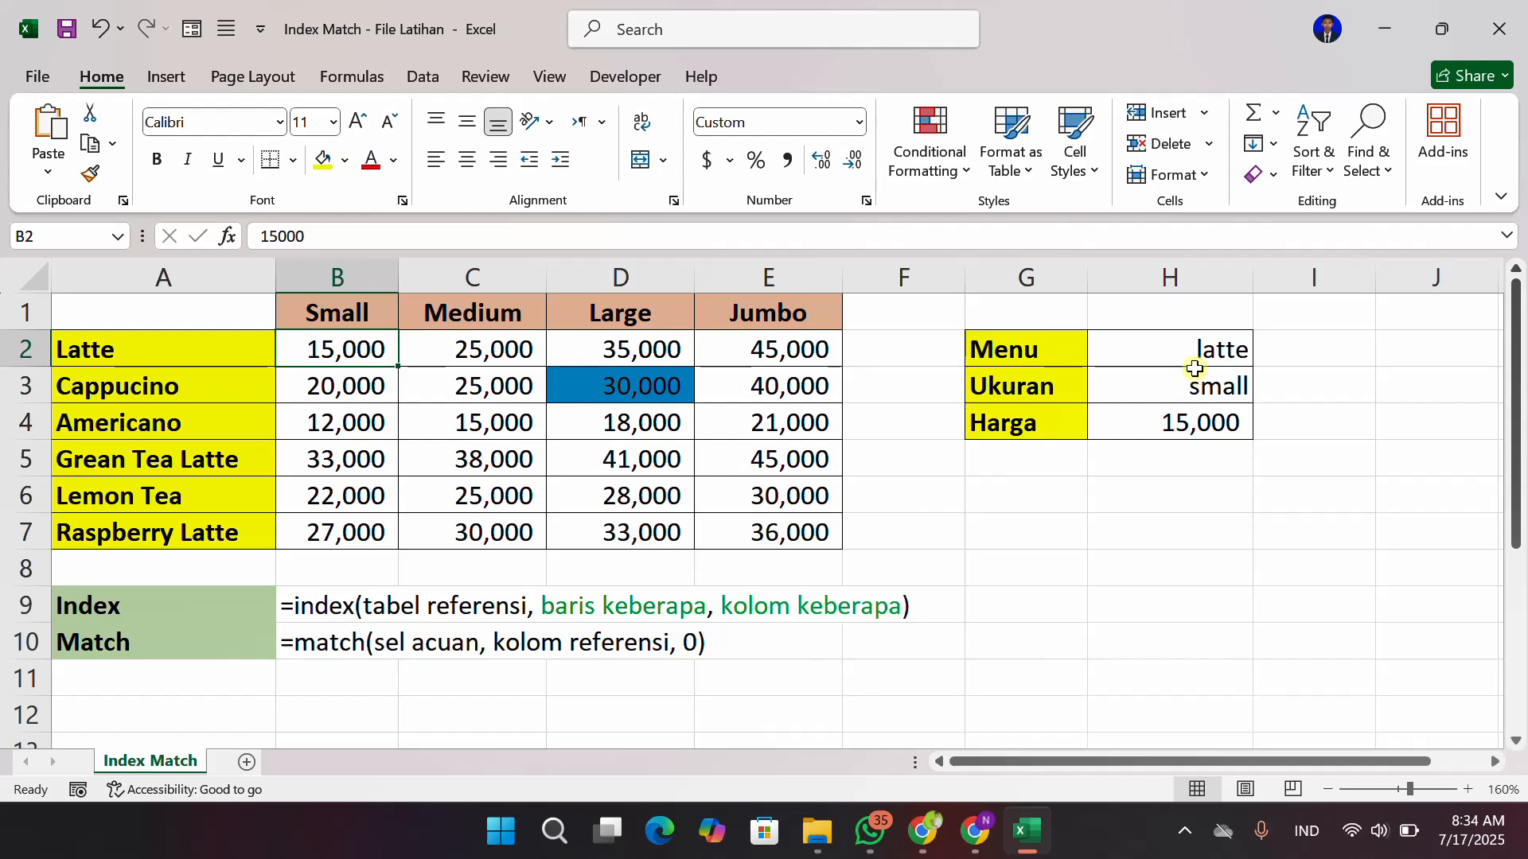
click(1192, 431)
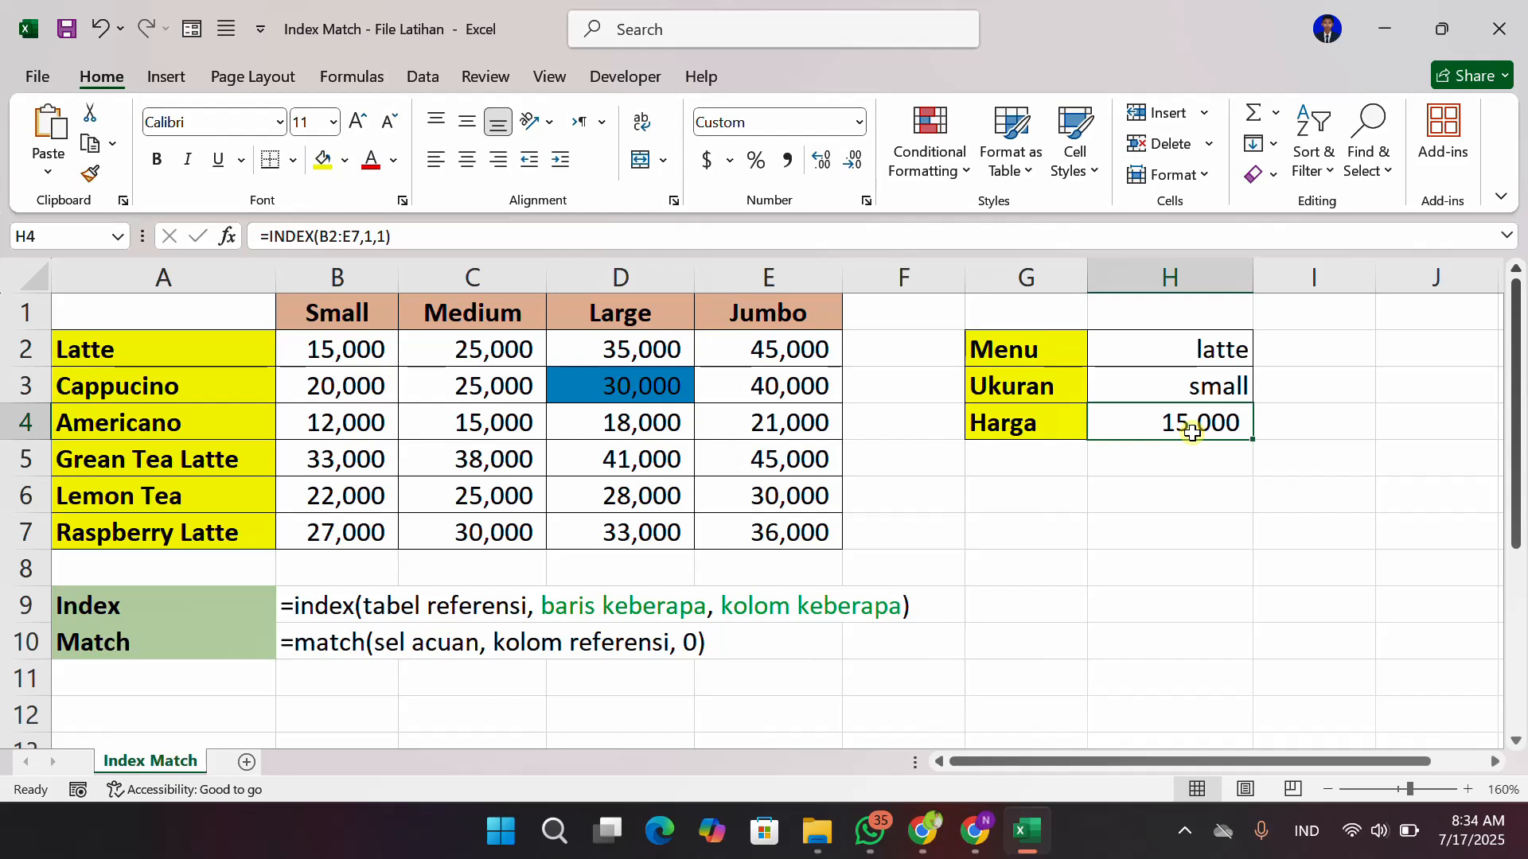
click(1191, 356)
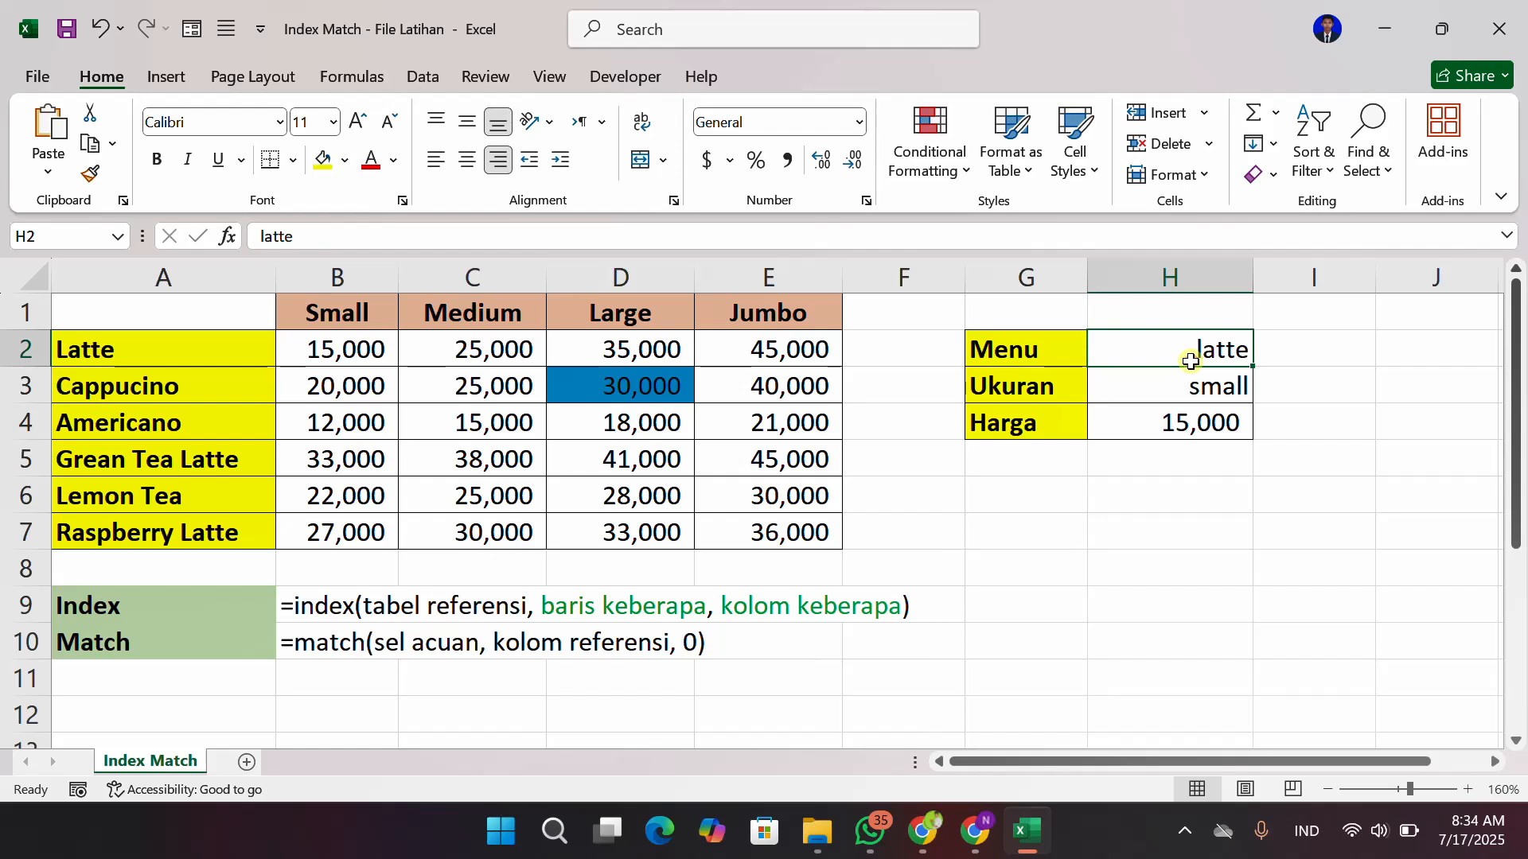
click(1188, 424)
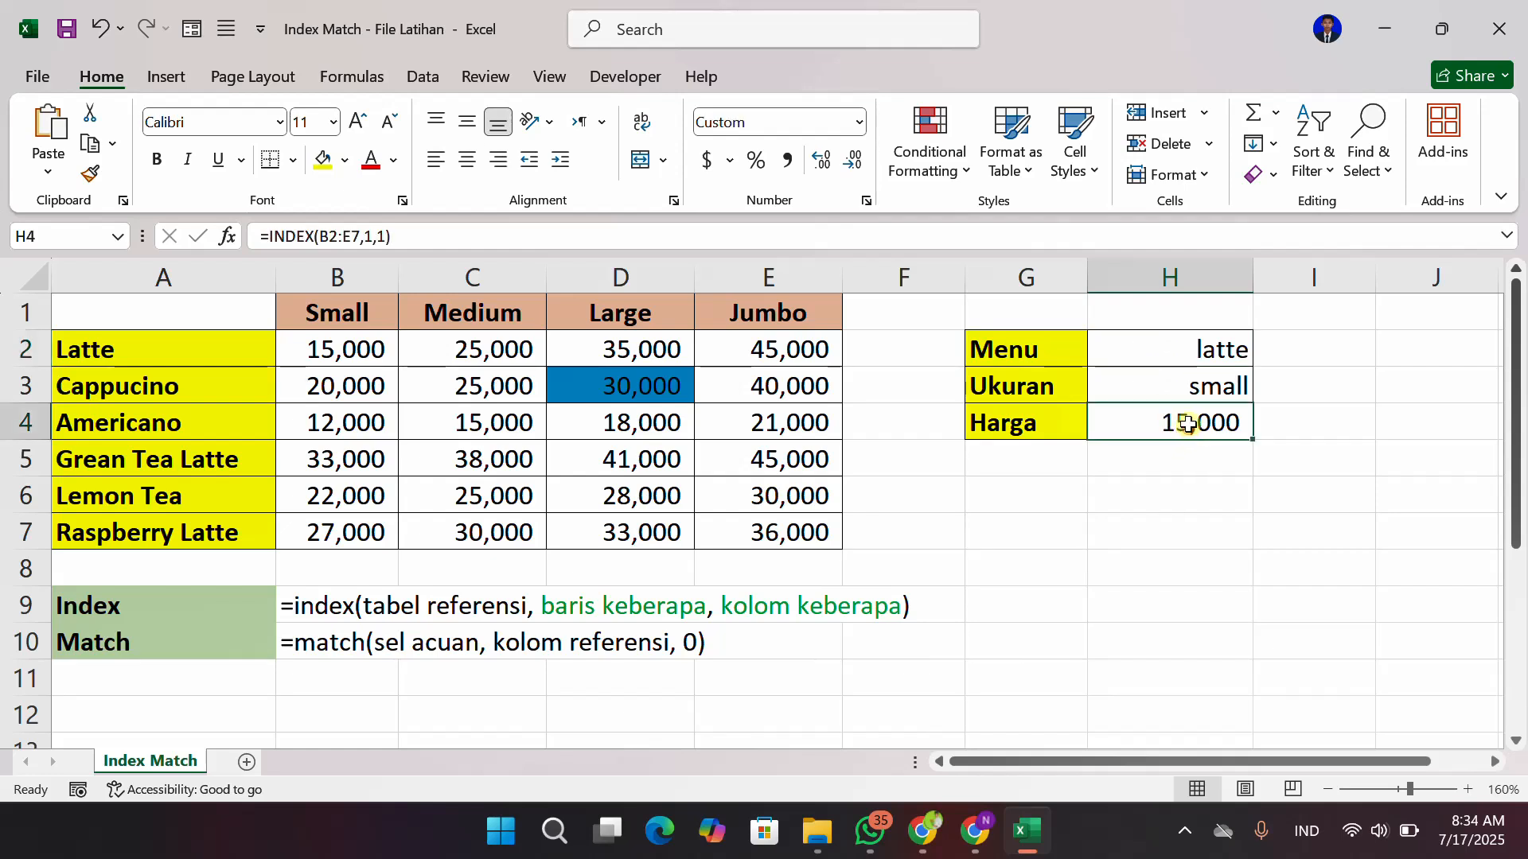
click(1222, 350)
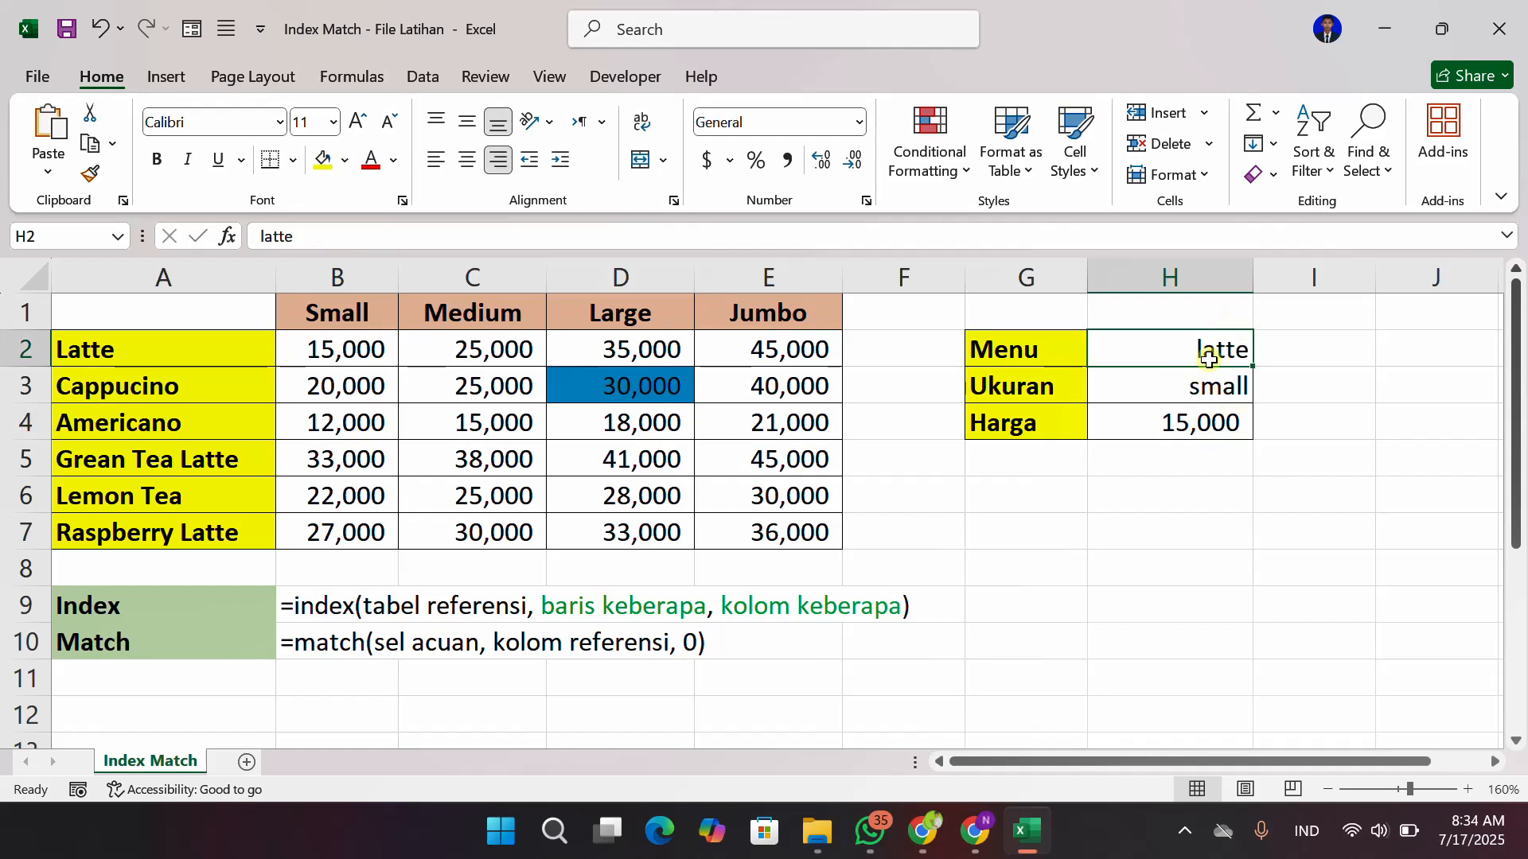
Replace the fixed row number in the H4 INDEX formula with MATCH(H2,A2:A7,0), keeping column number 1
double_click(1208, 418)
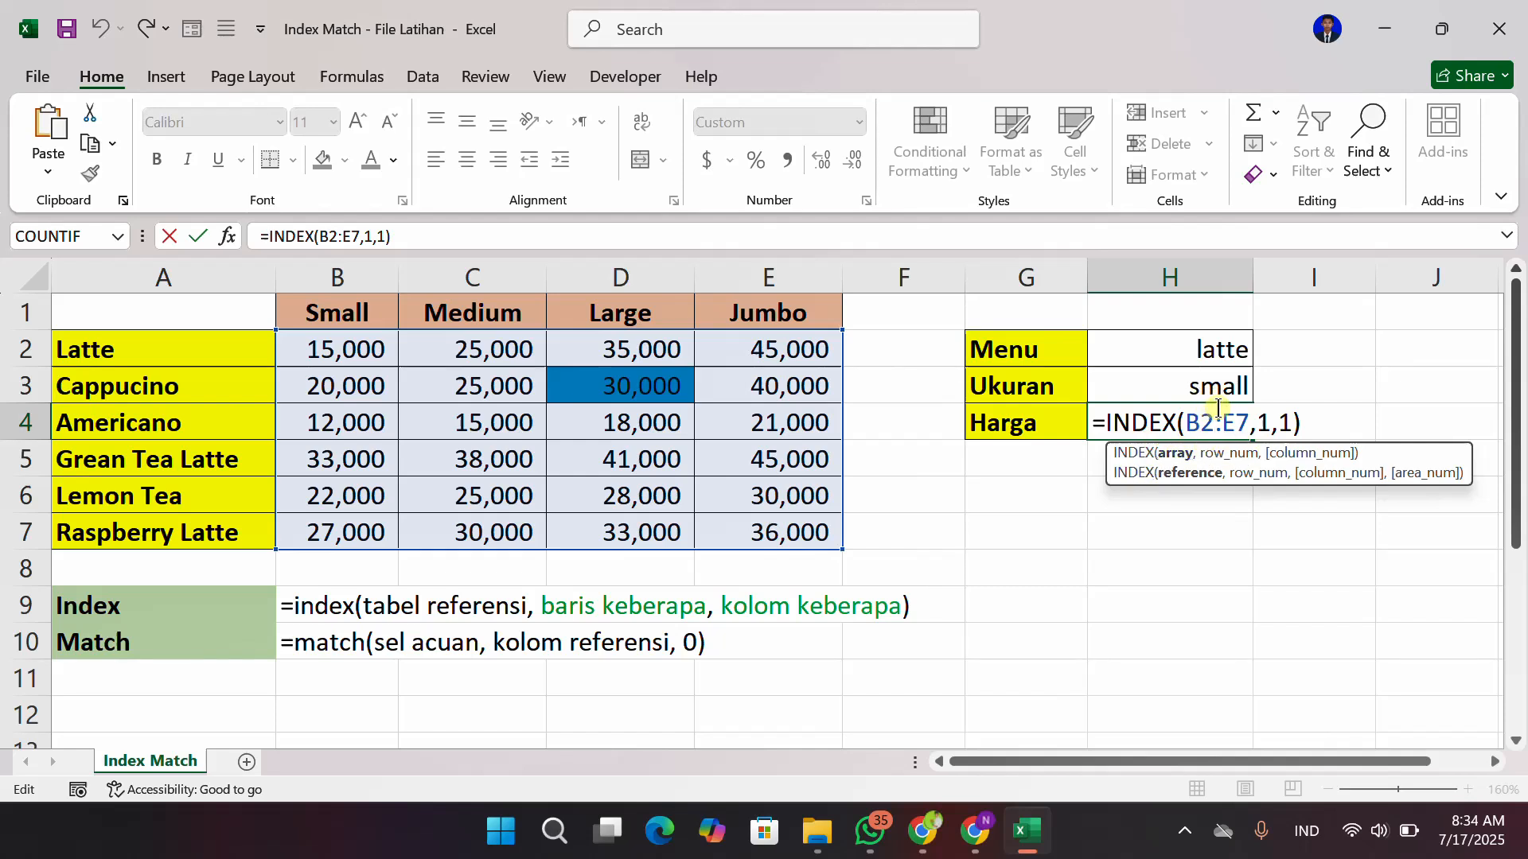
double_click(1262, 423)
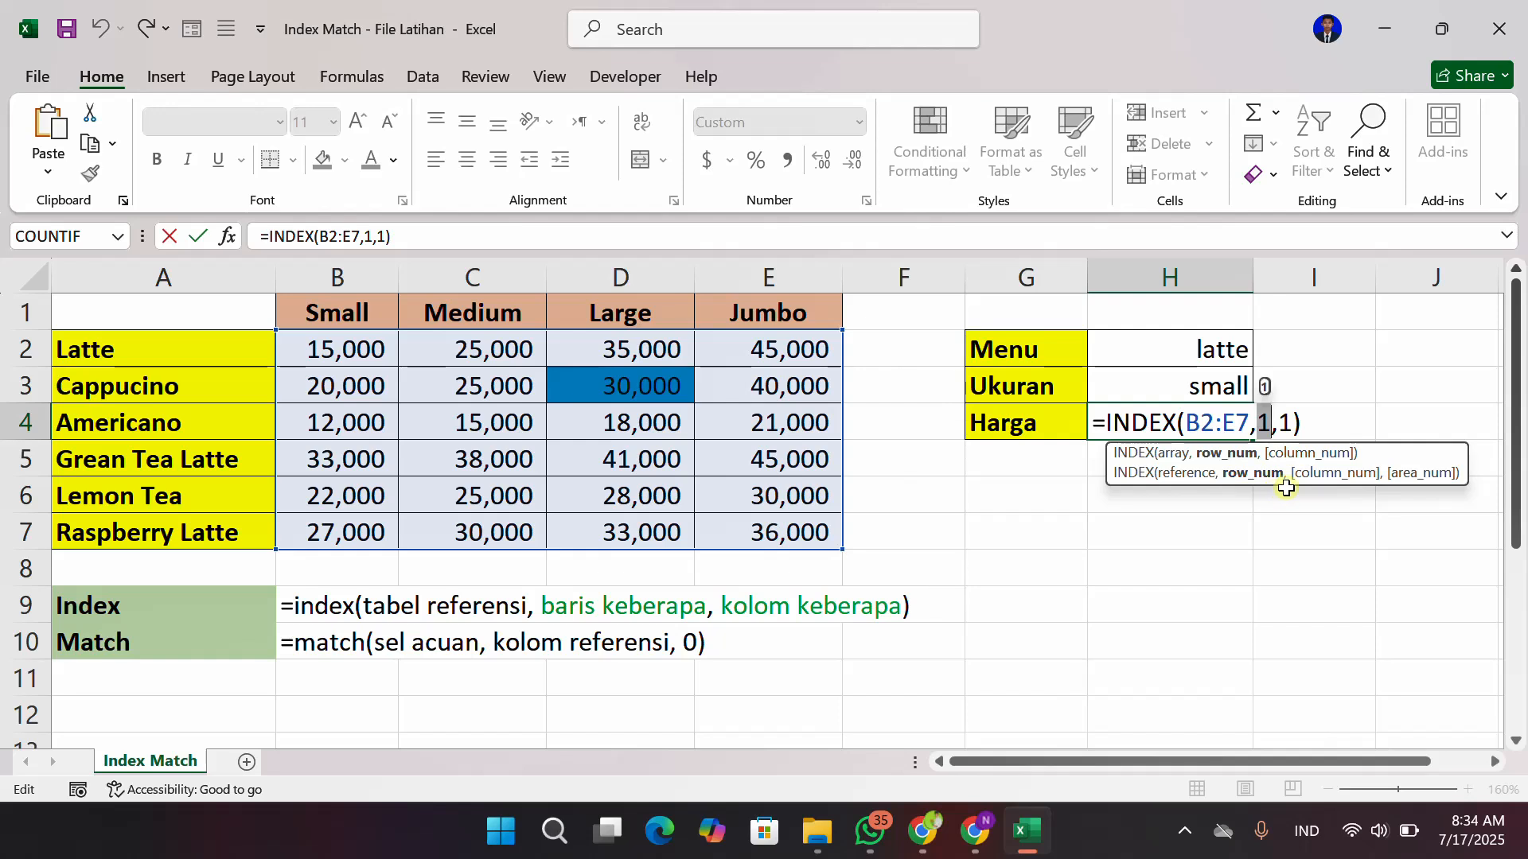
text(matc)
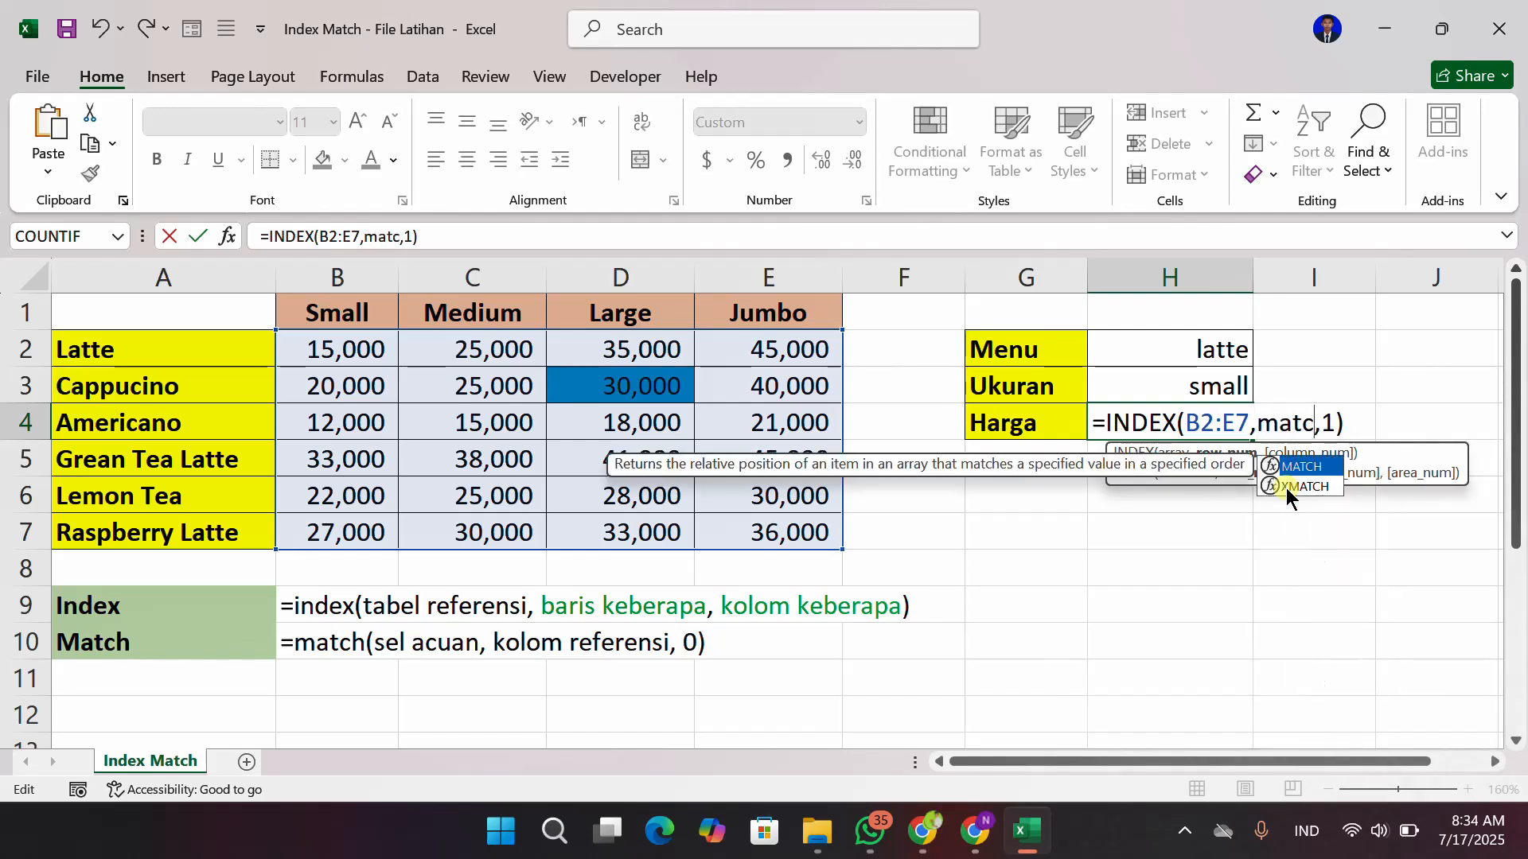
key(Tab)
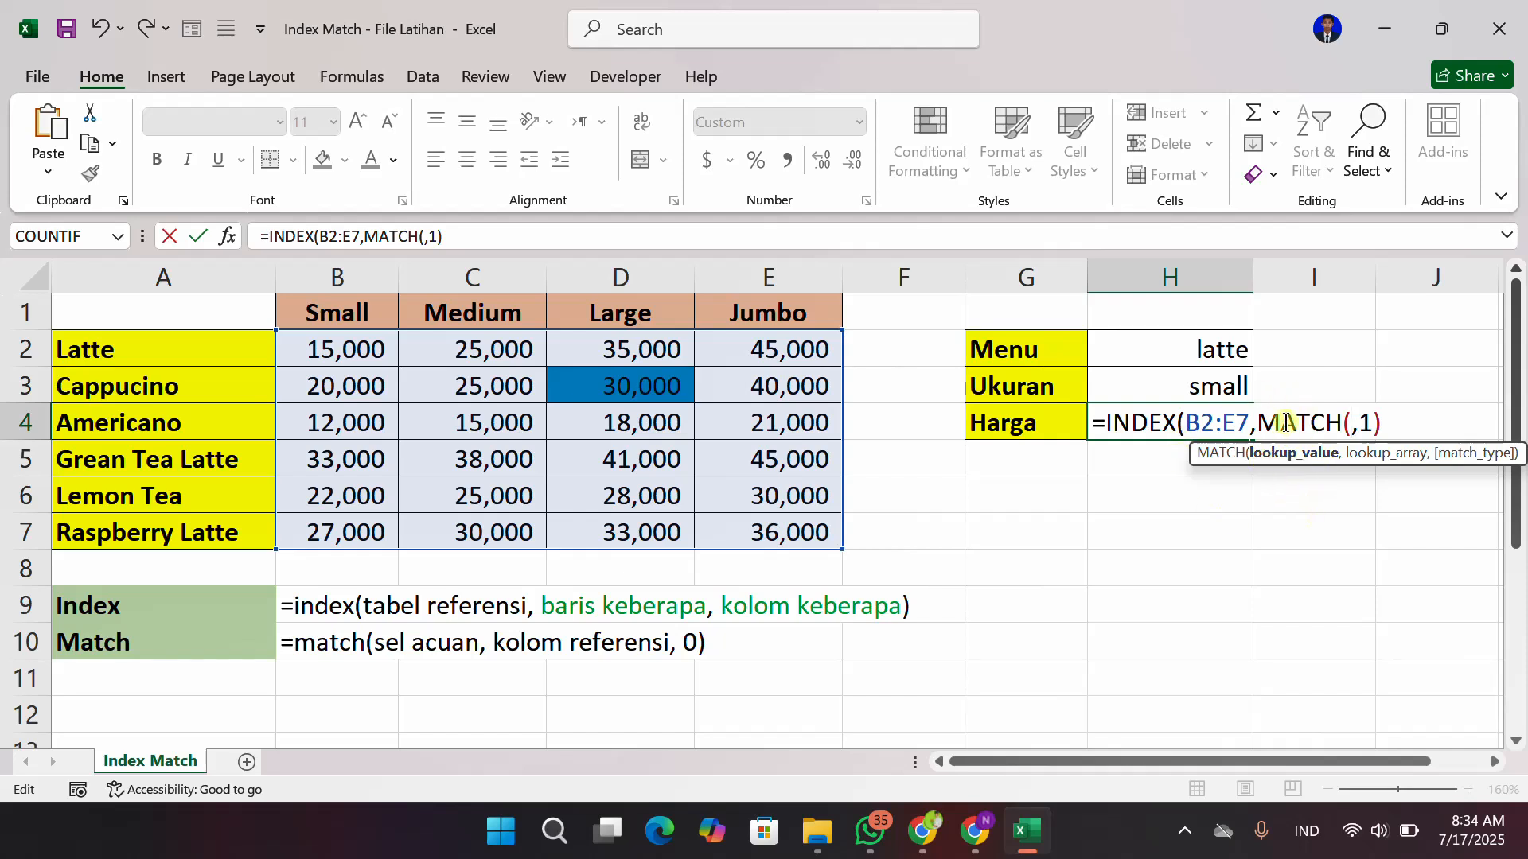
click(1206, 349)
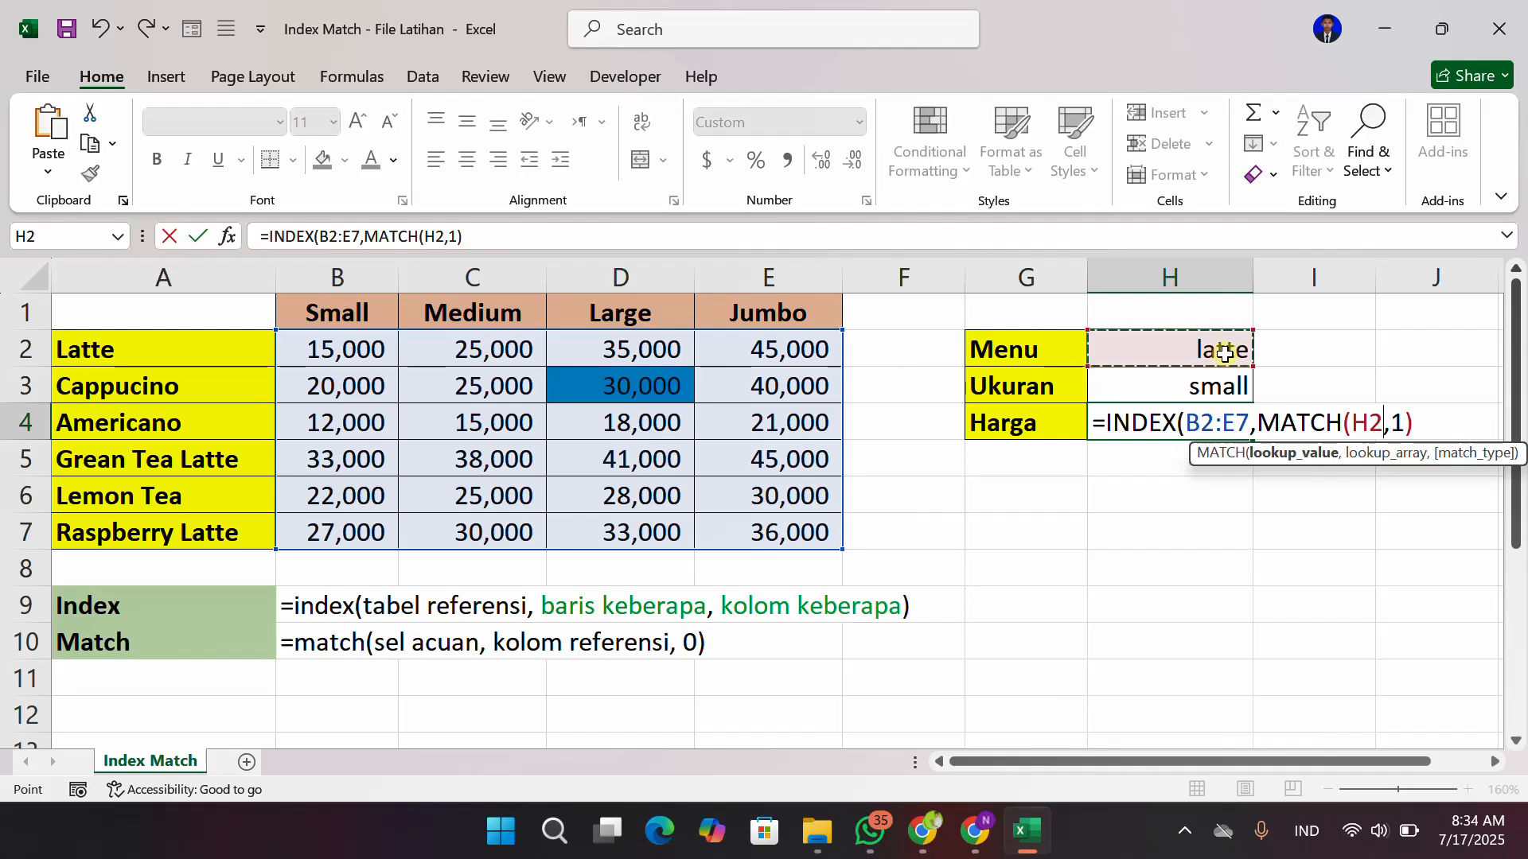
text(,)
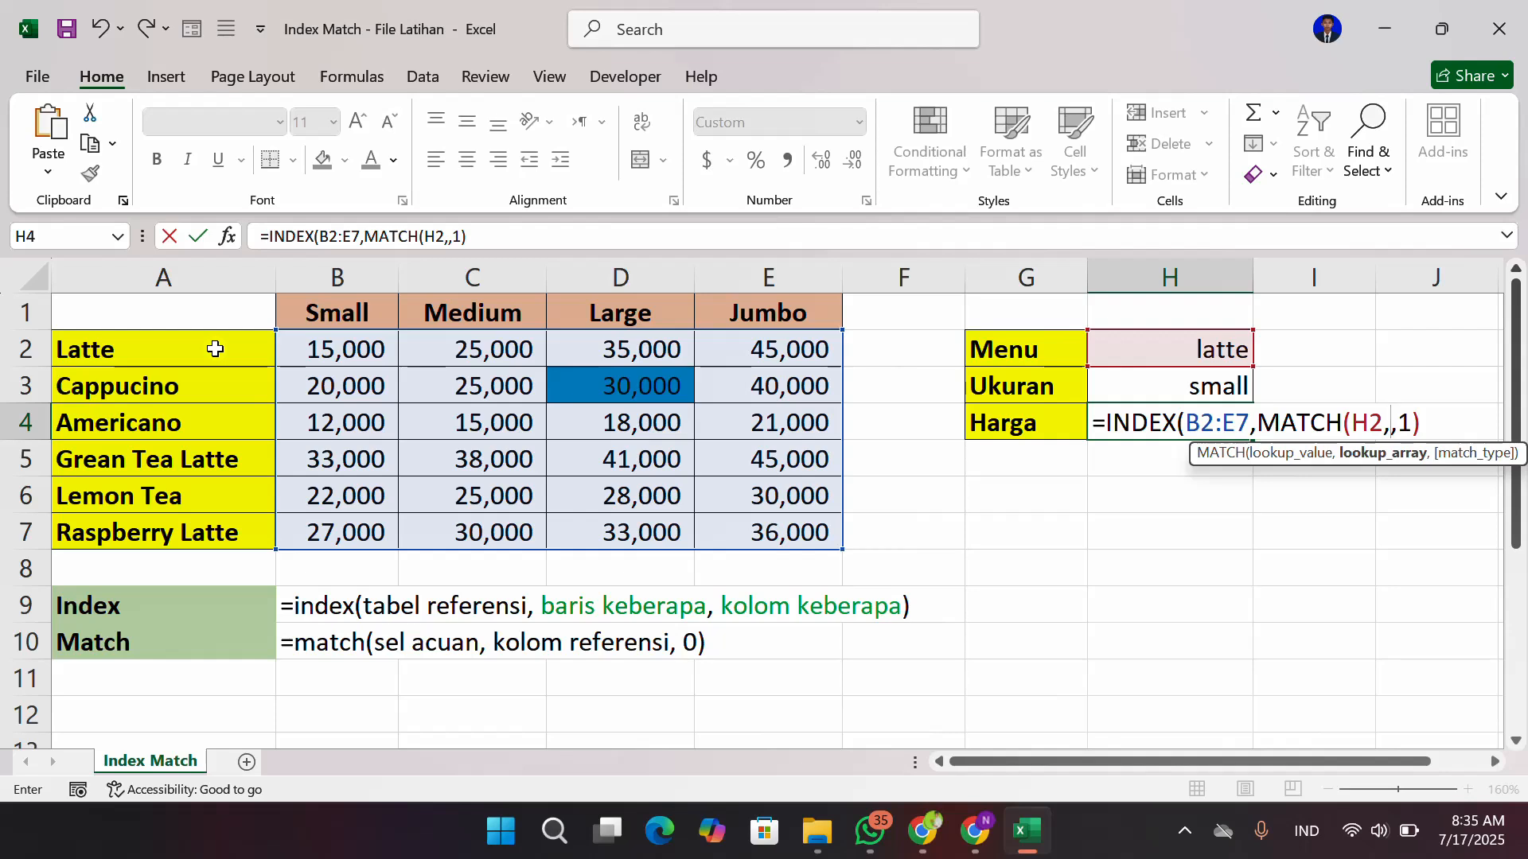
drag(215, 349, 210, 533)
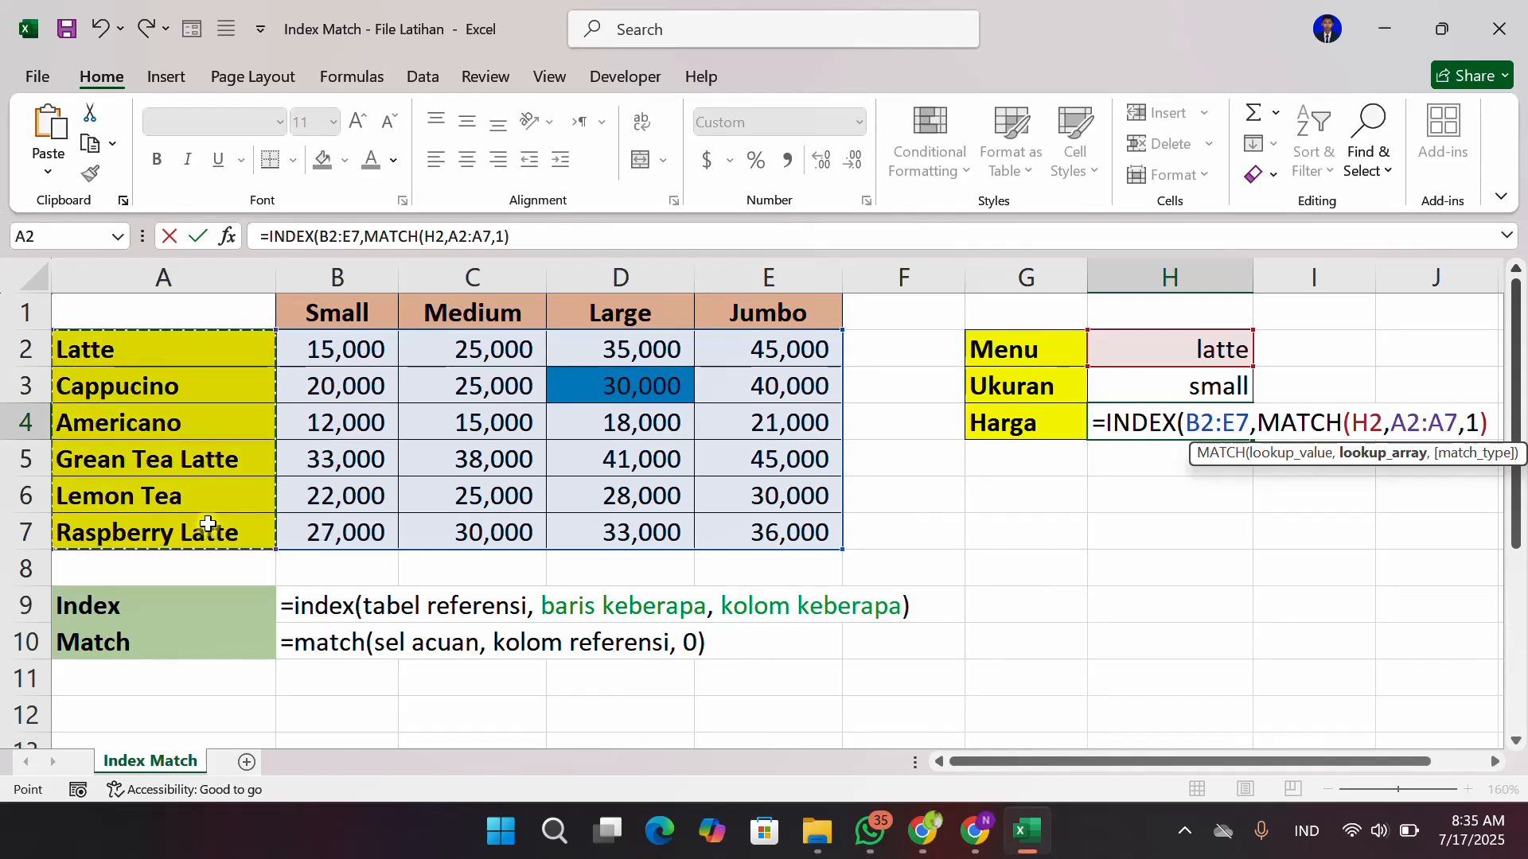
text(,)
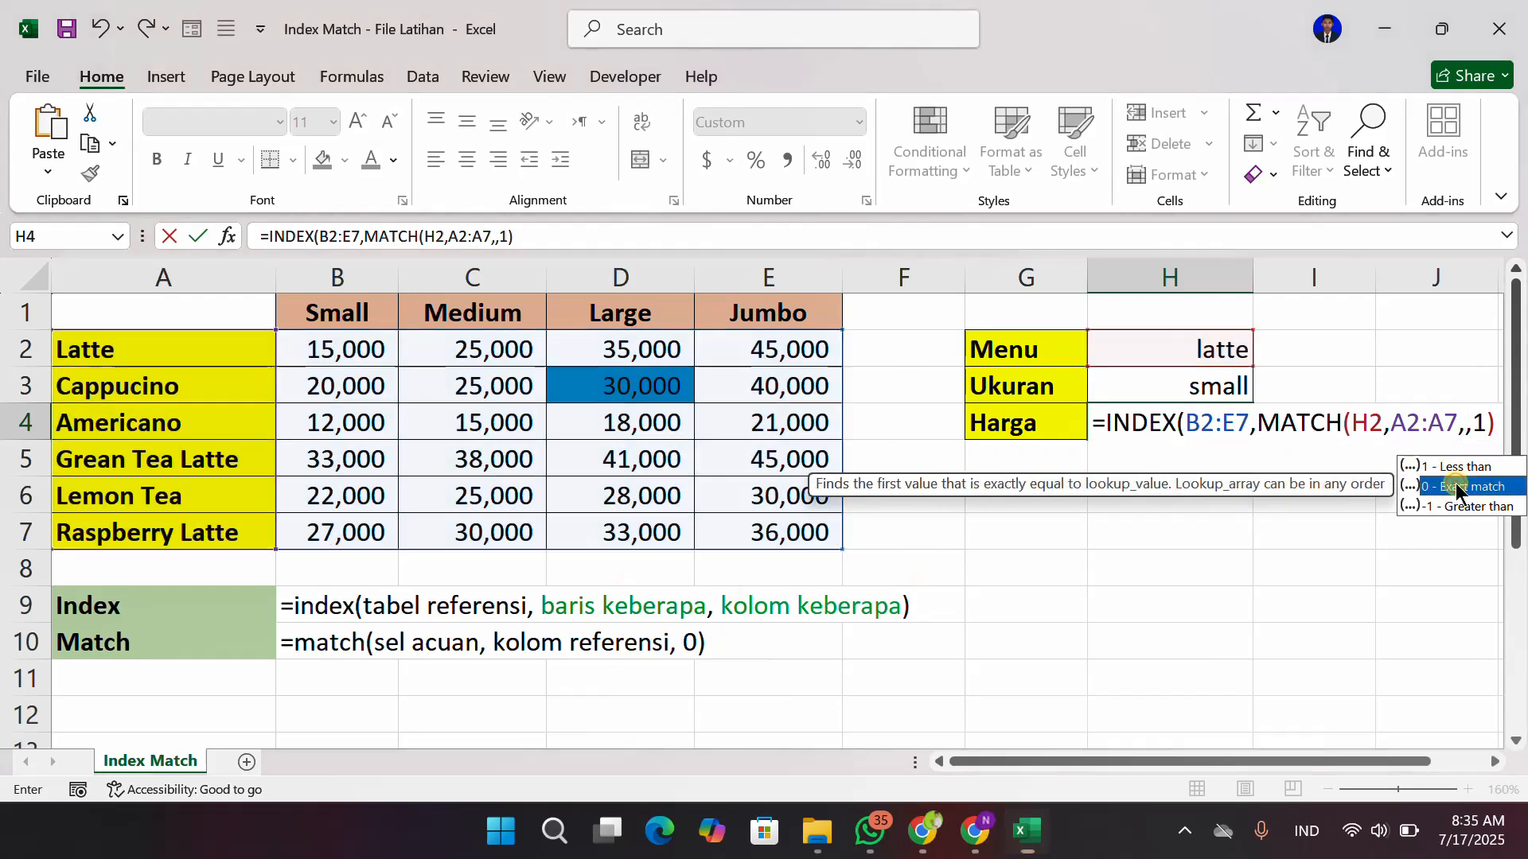
double_click(1455, 484)
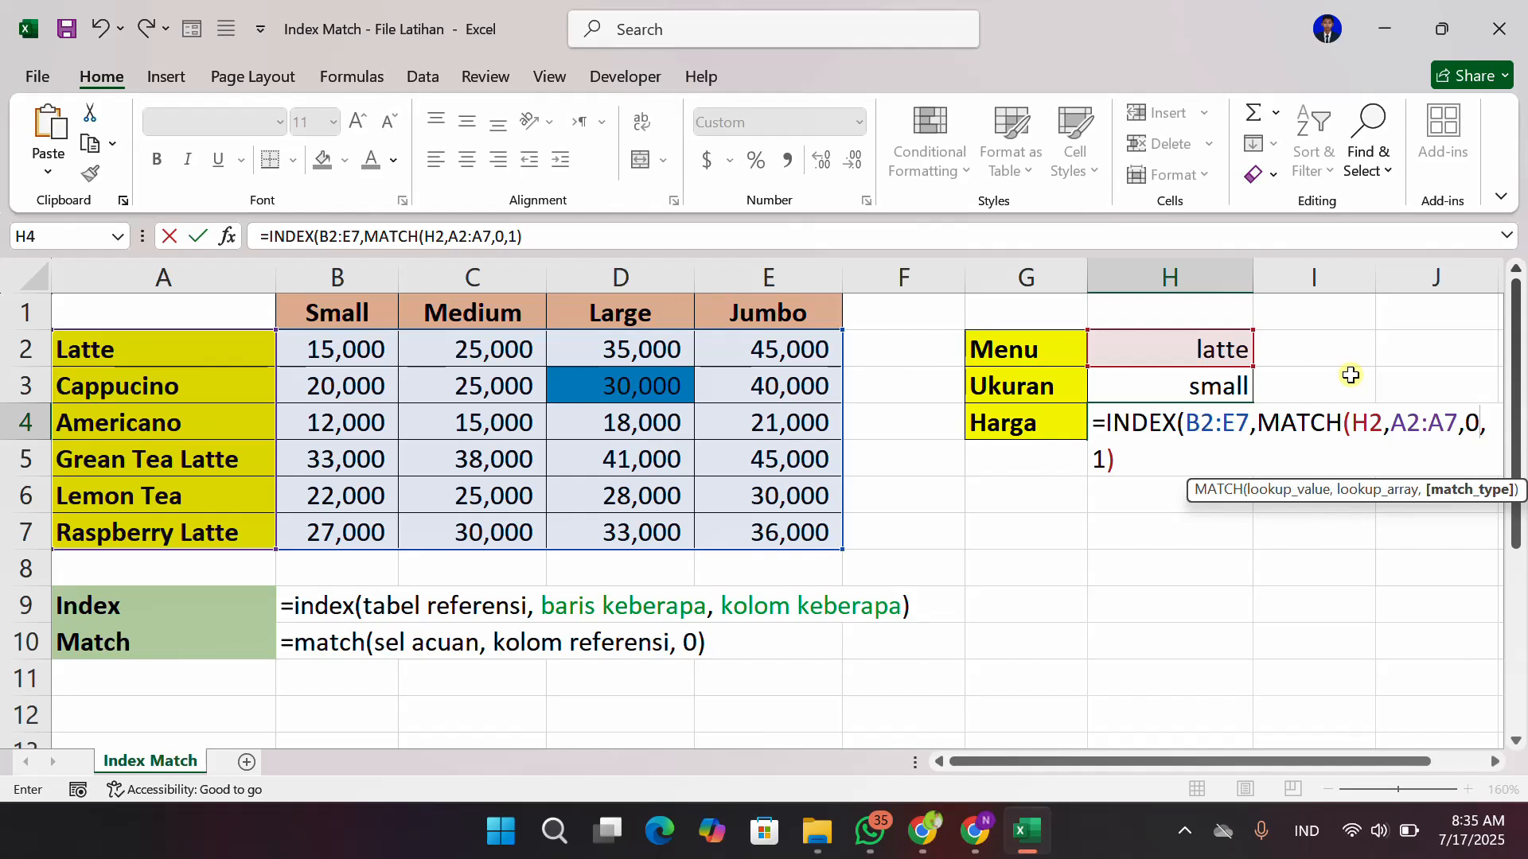
text())
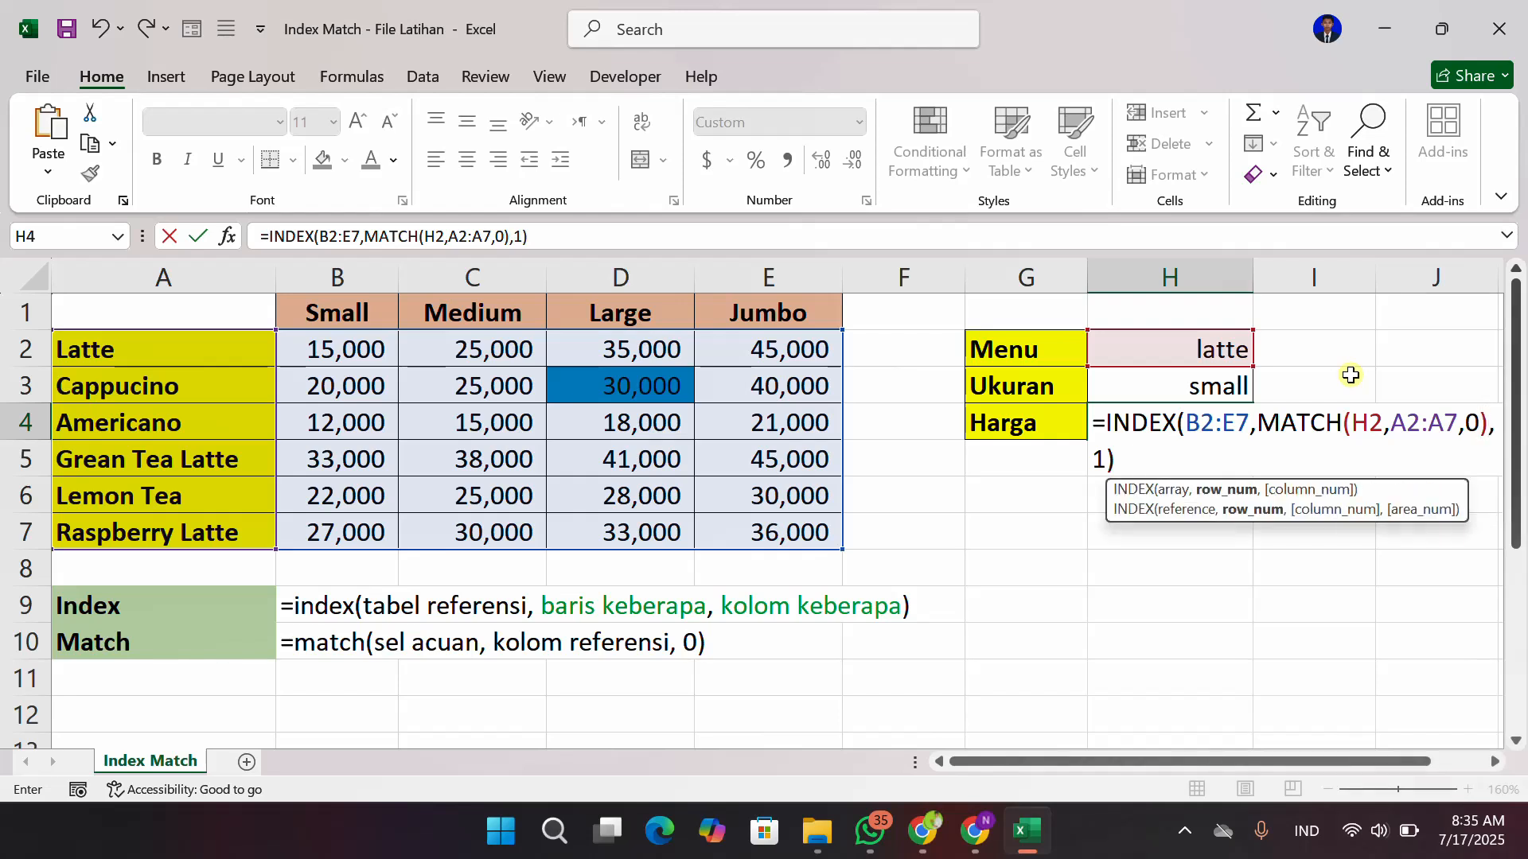
key(Return)
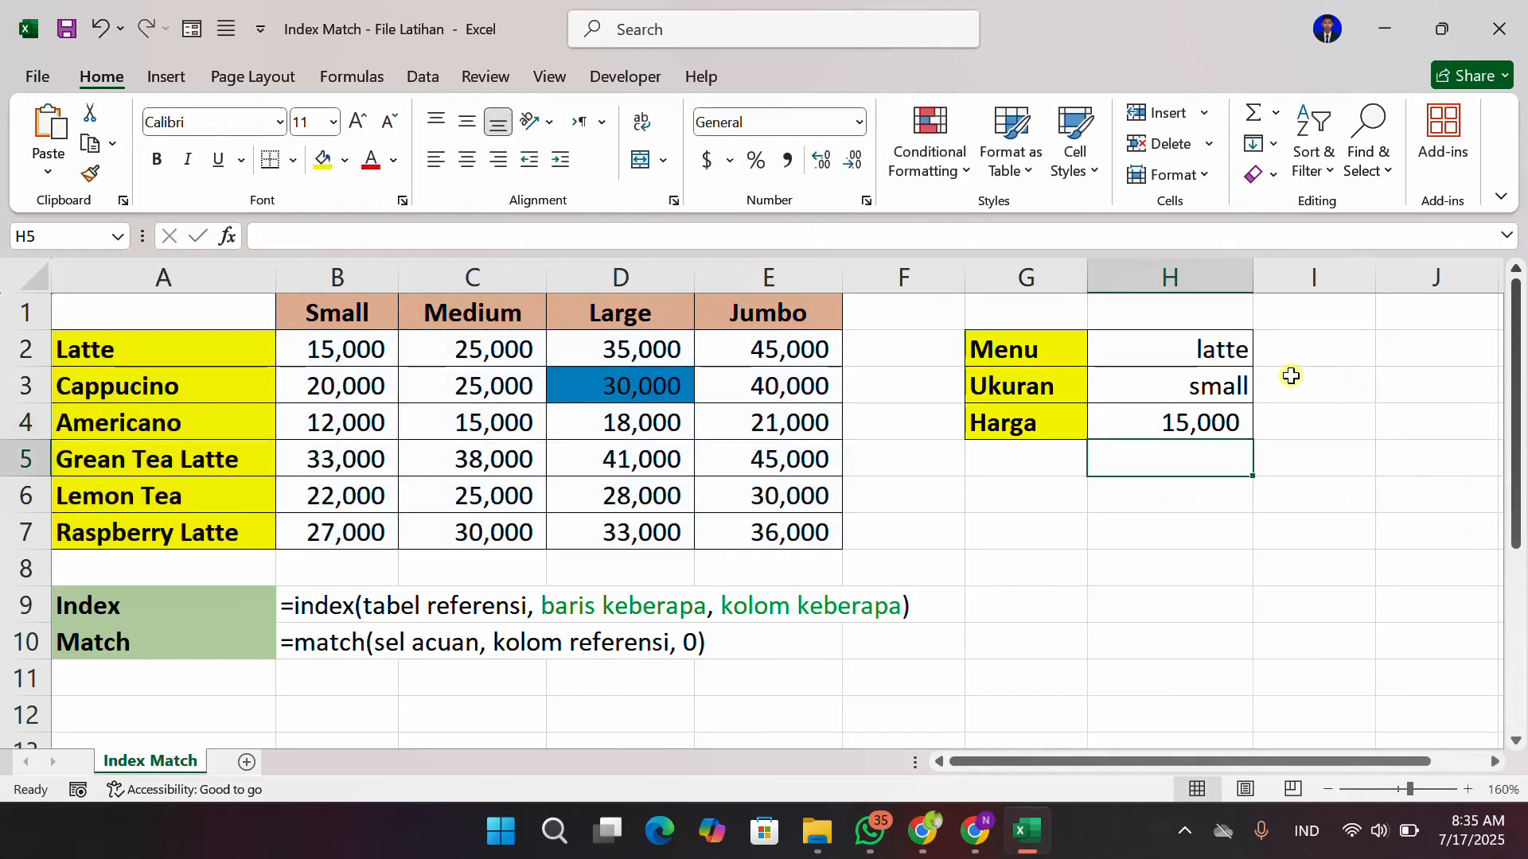
Change the Menu entry in H2 to americano and check the Harga formula in H4 against the Menu and Ukuran entries
click(1178, 350)
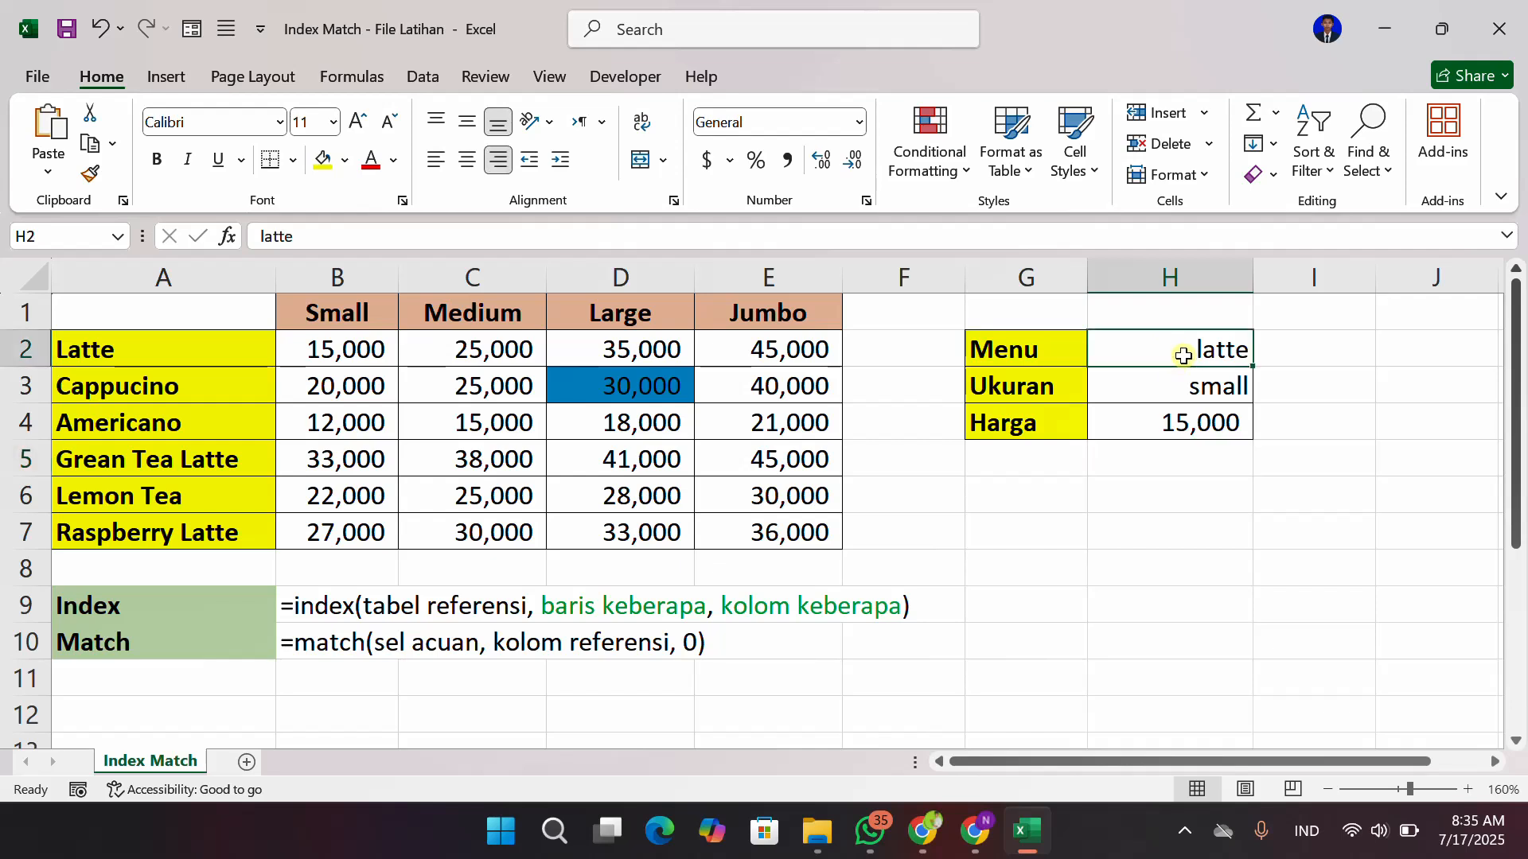
text(ame)
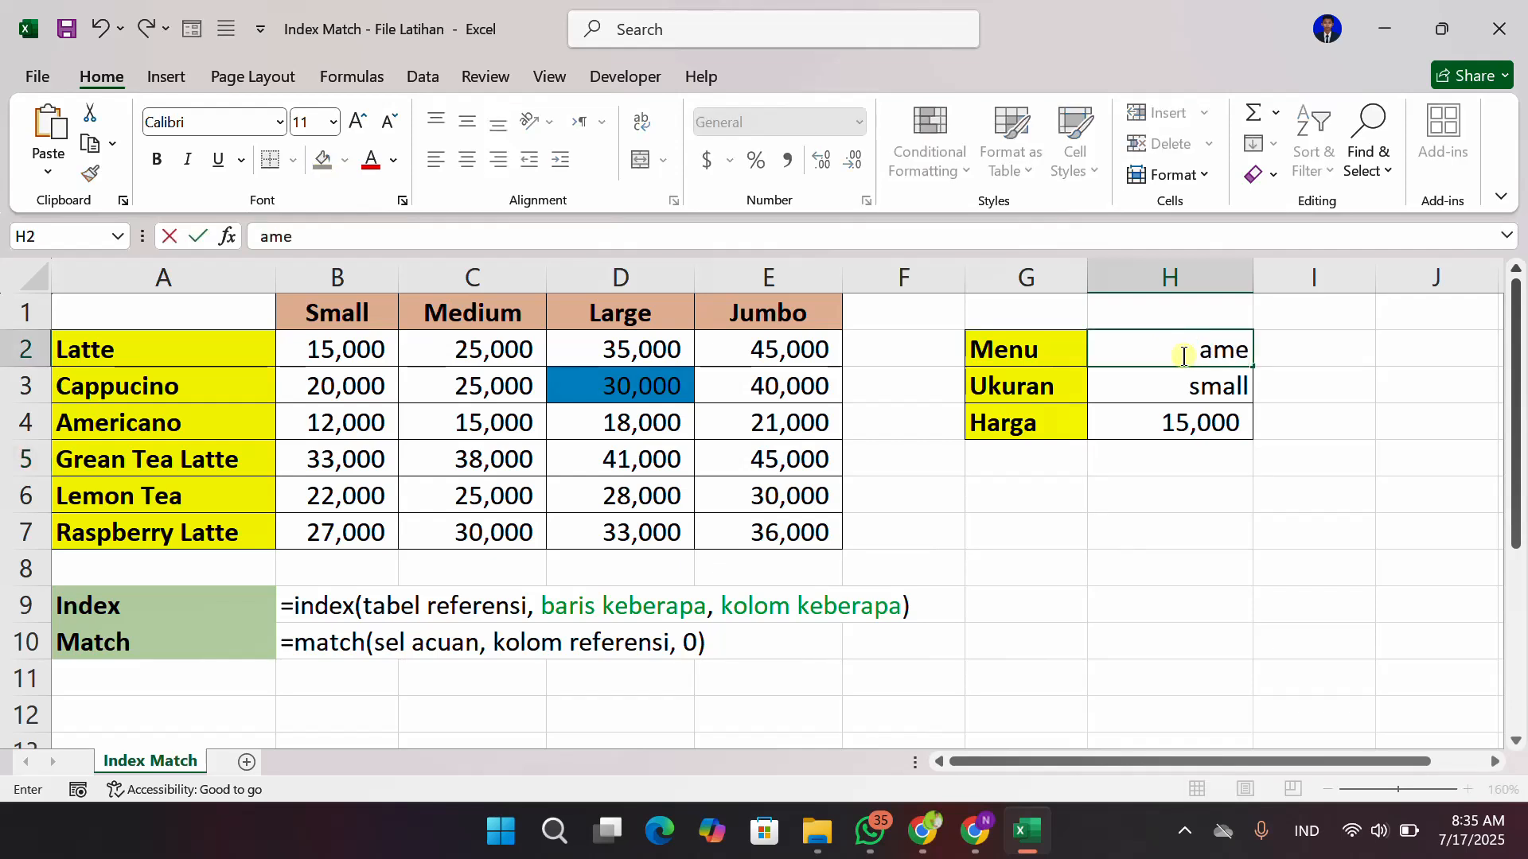
text(ricano)
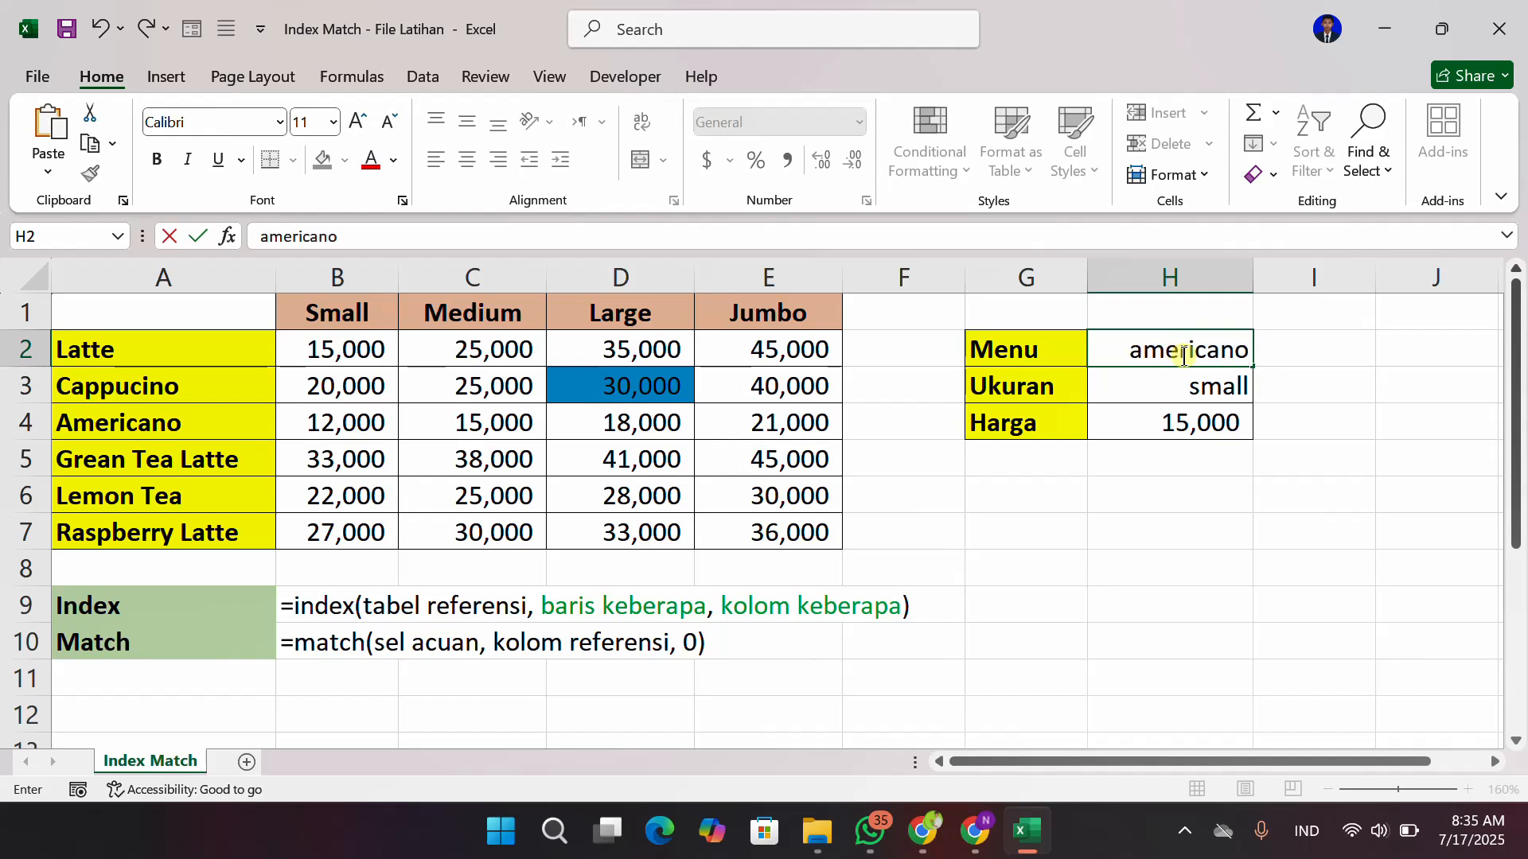
key(Return)
click(1186, 430)
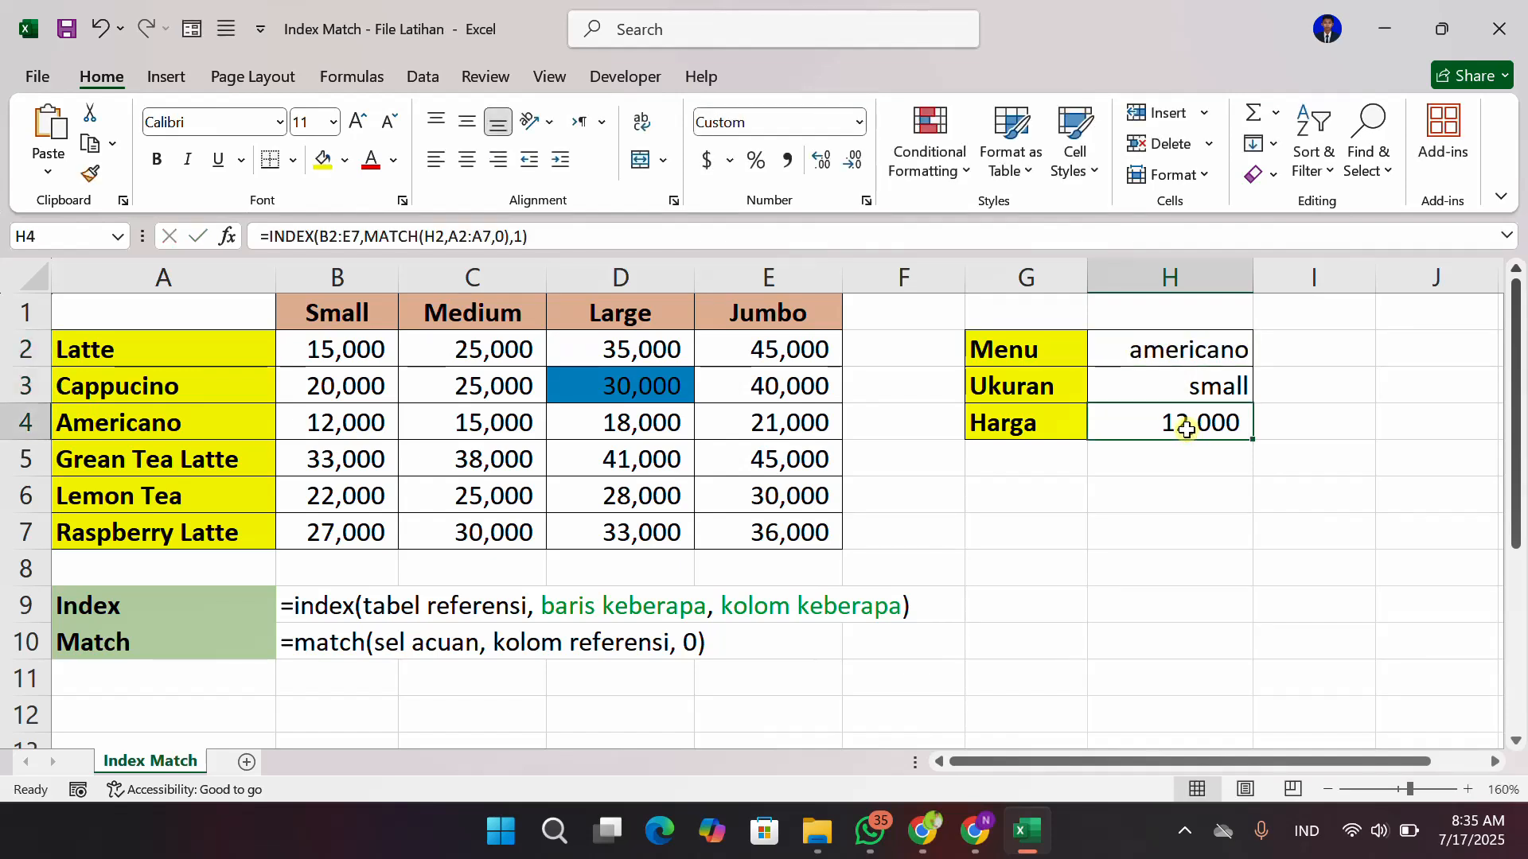
click(1163, 349)
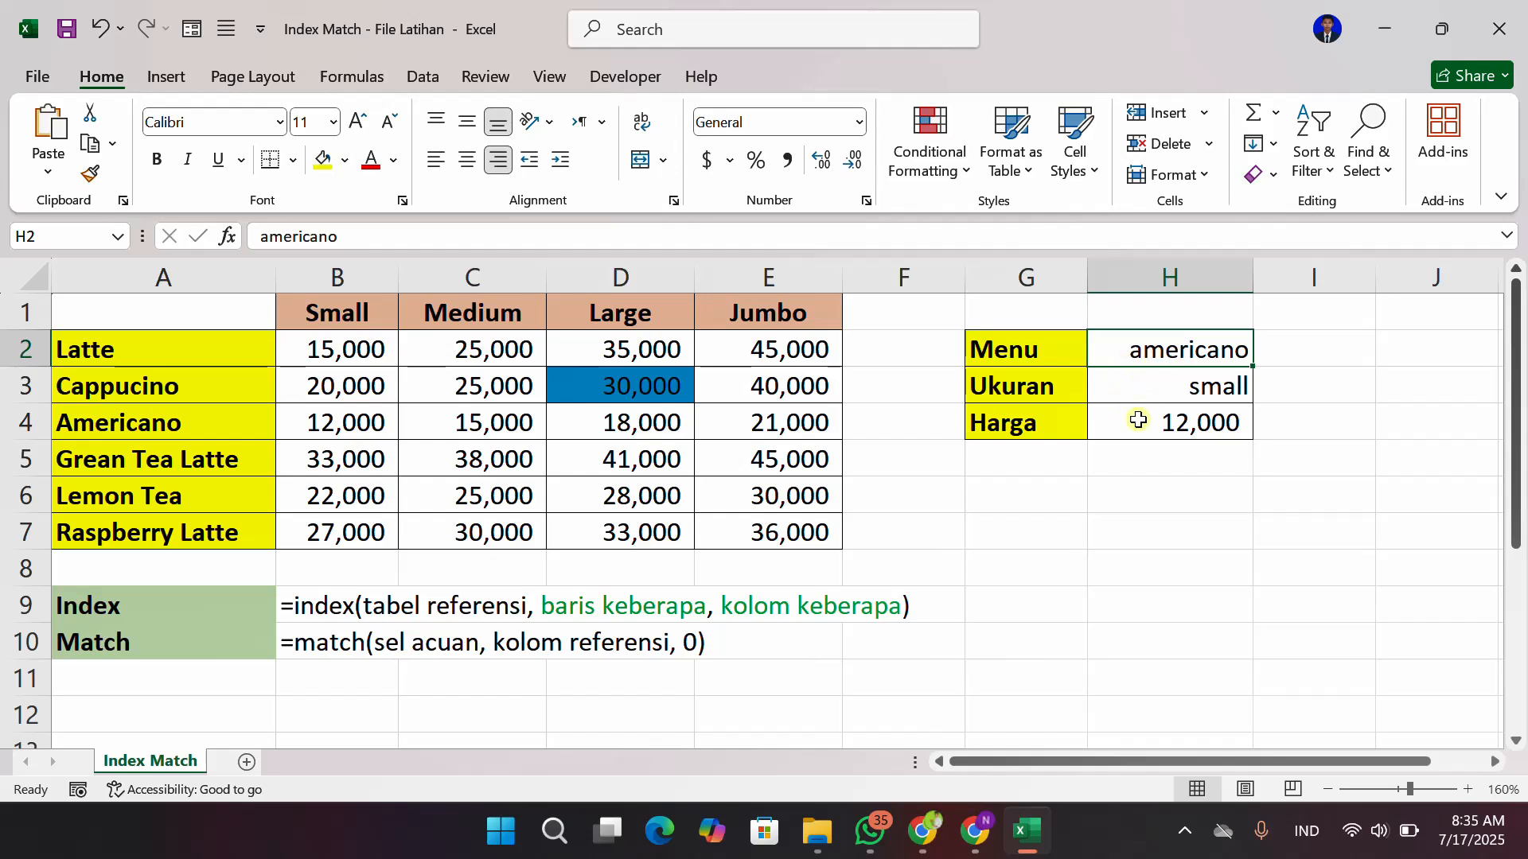
click(1184, 386)
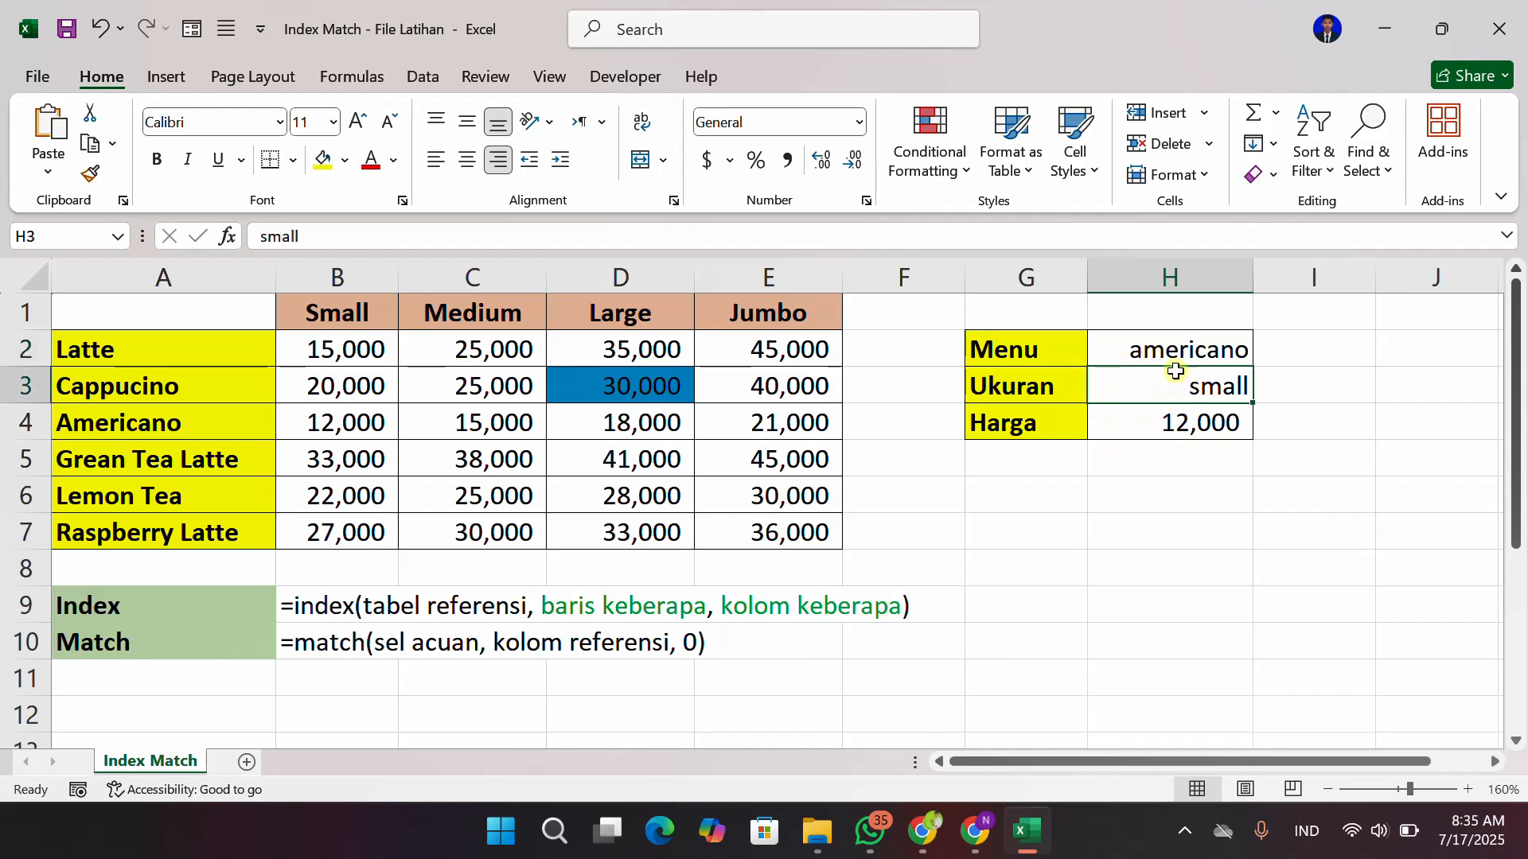
Replace the fixed column number in the H4 INDEX formula with MATCH(H3,B1:E1,0), accepting the closing-parenthesis correction
double_click(1194, 423)
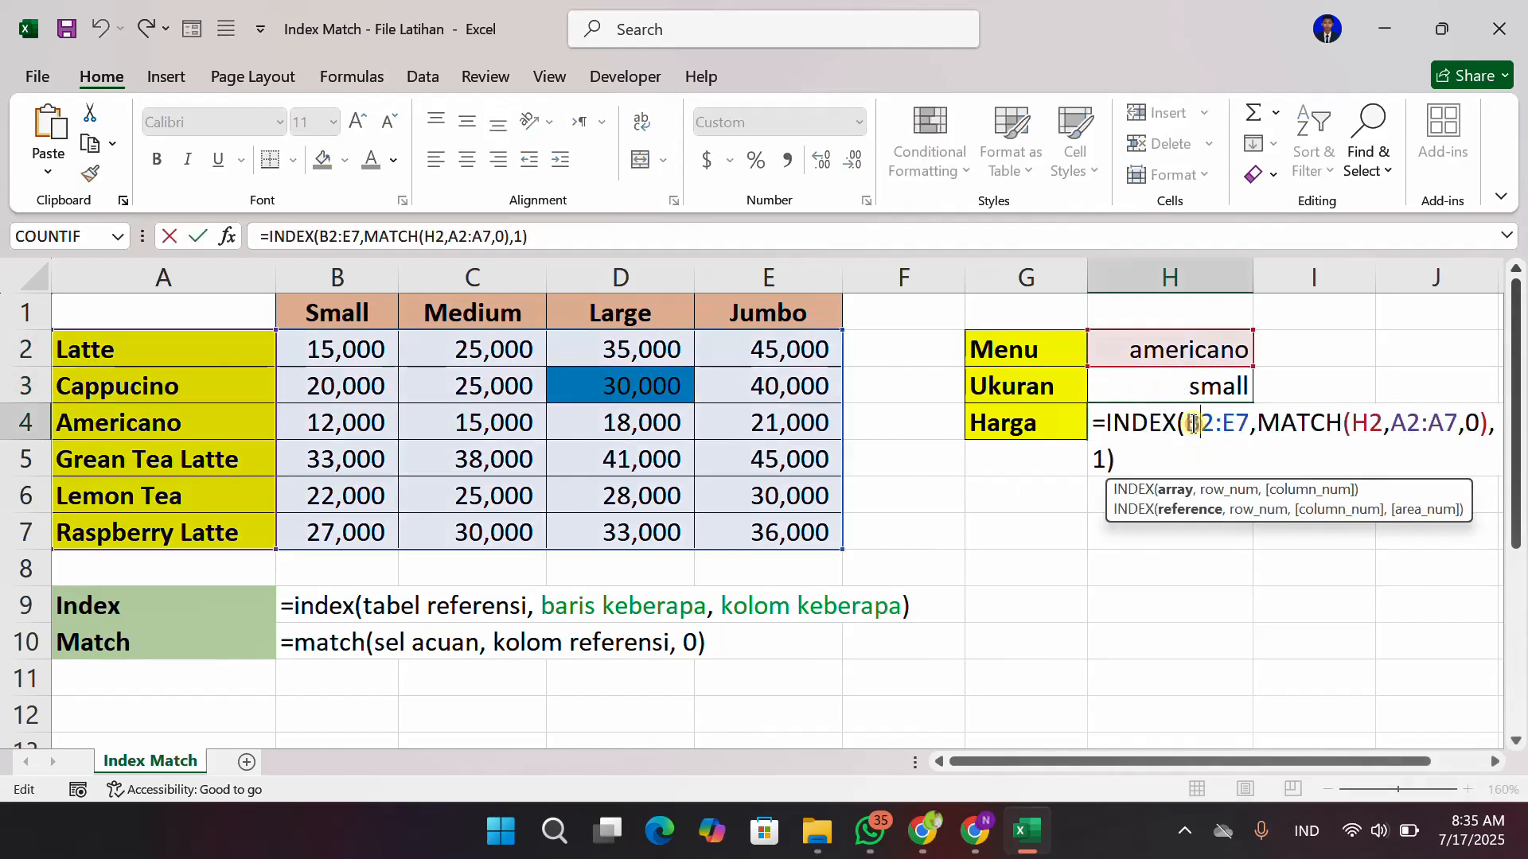
double_click(1099, 460)
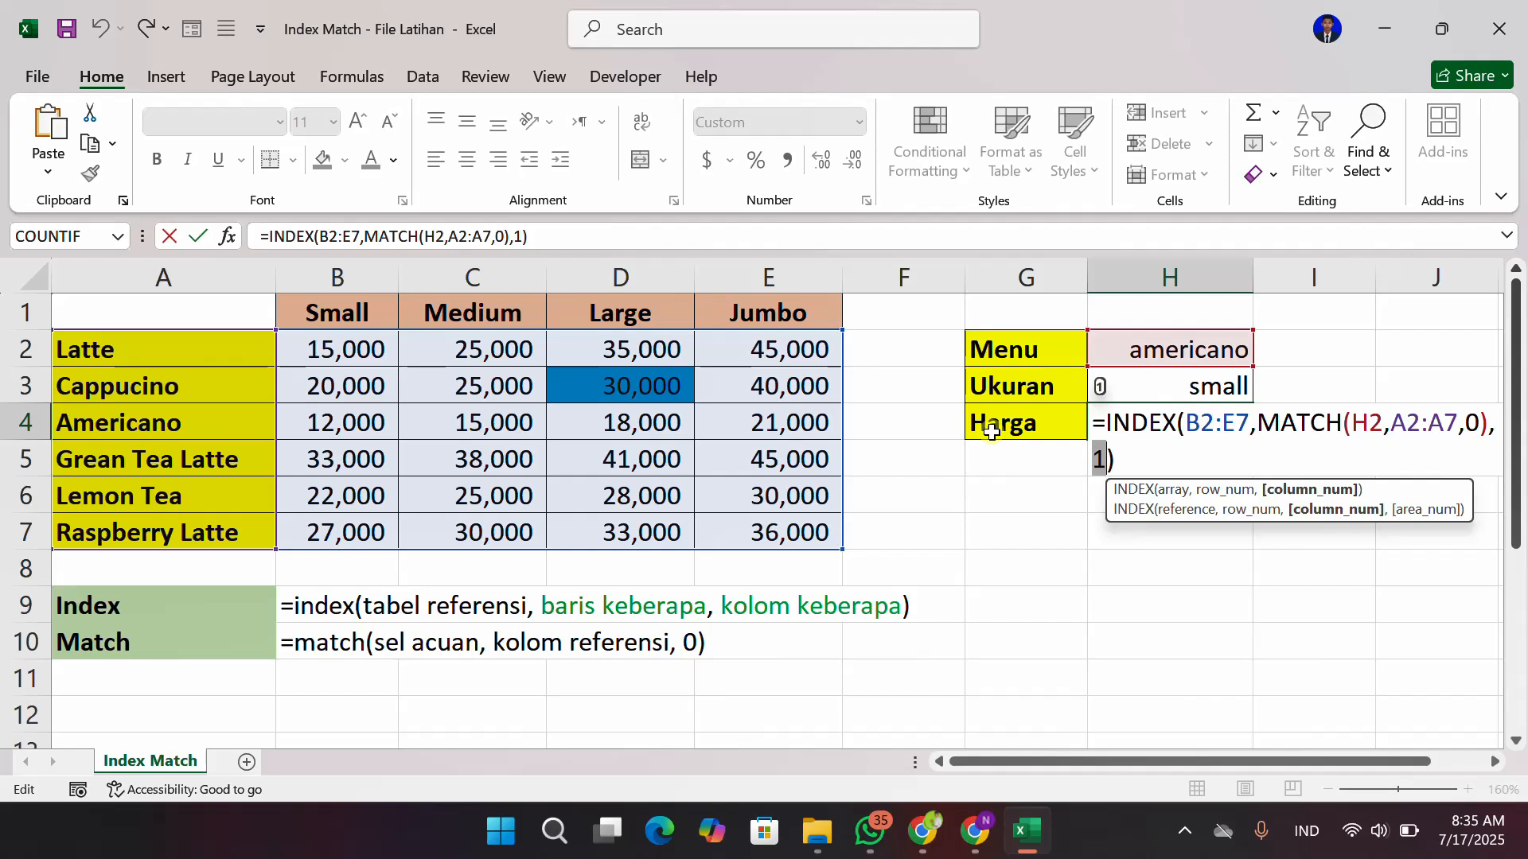
text(matc)
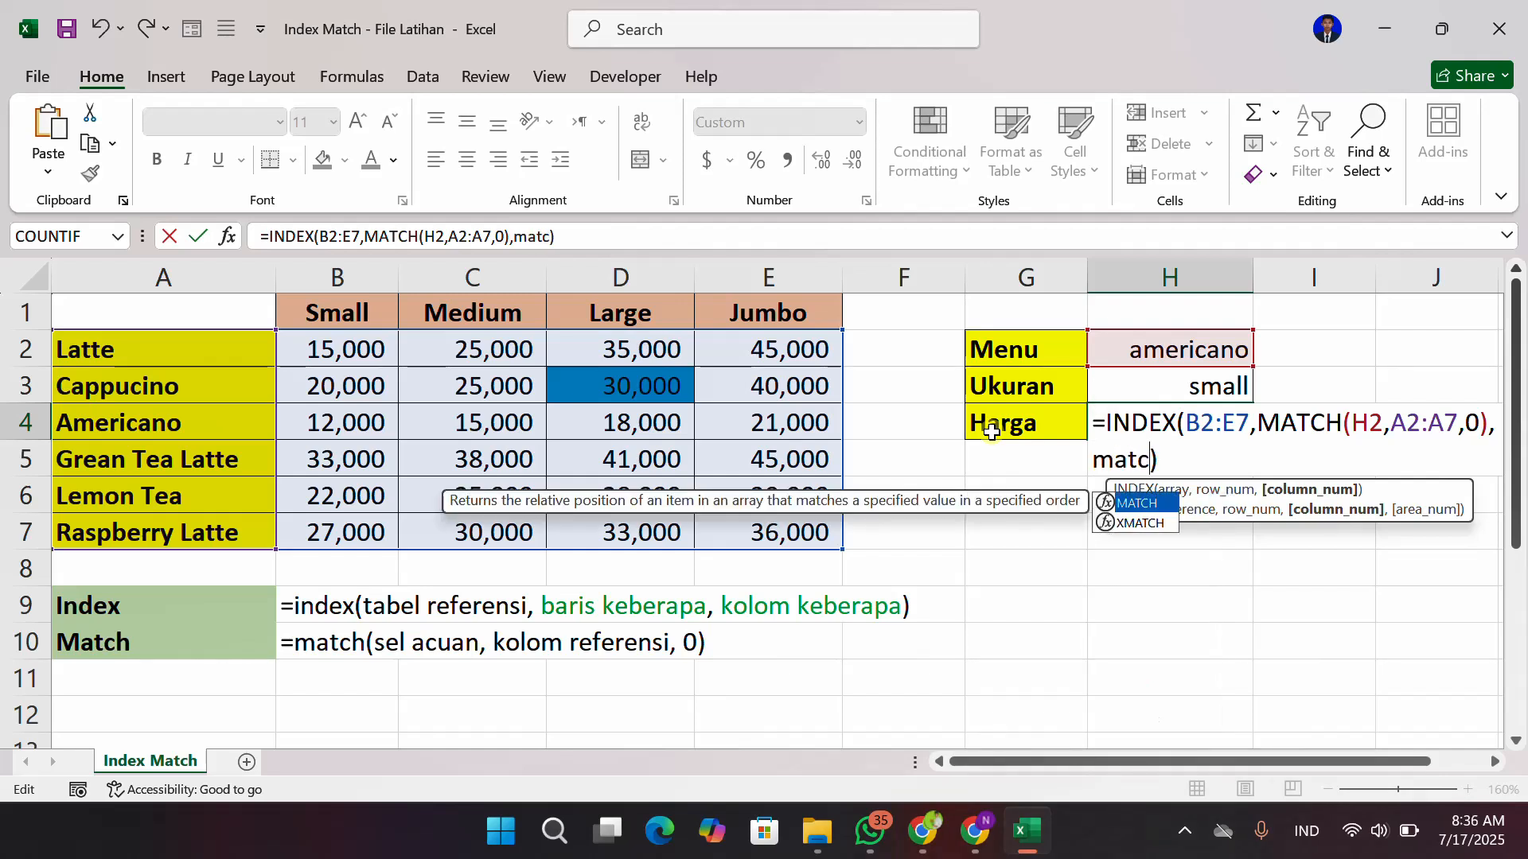
key(Tab)
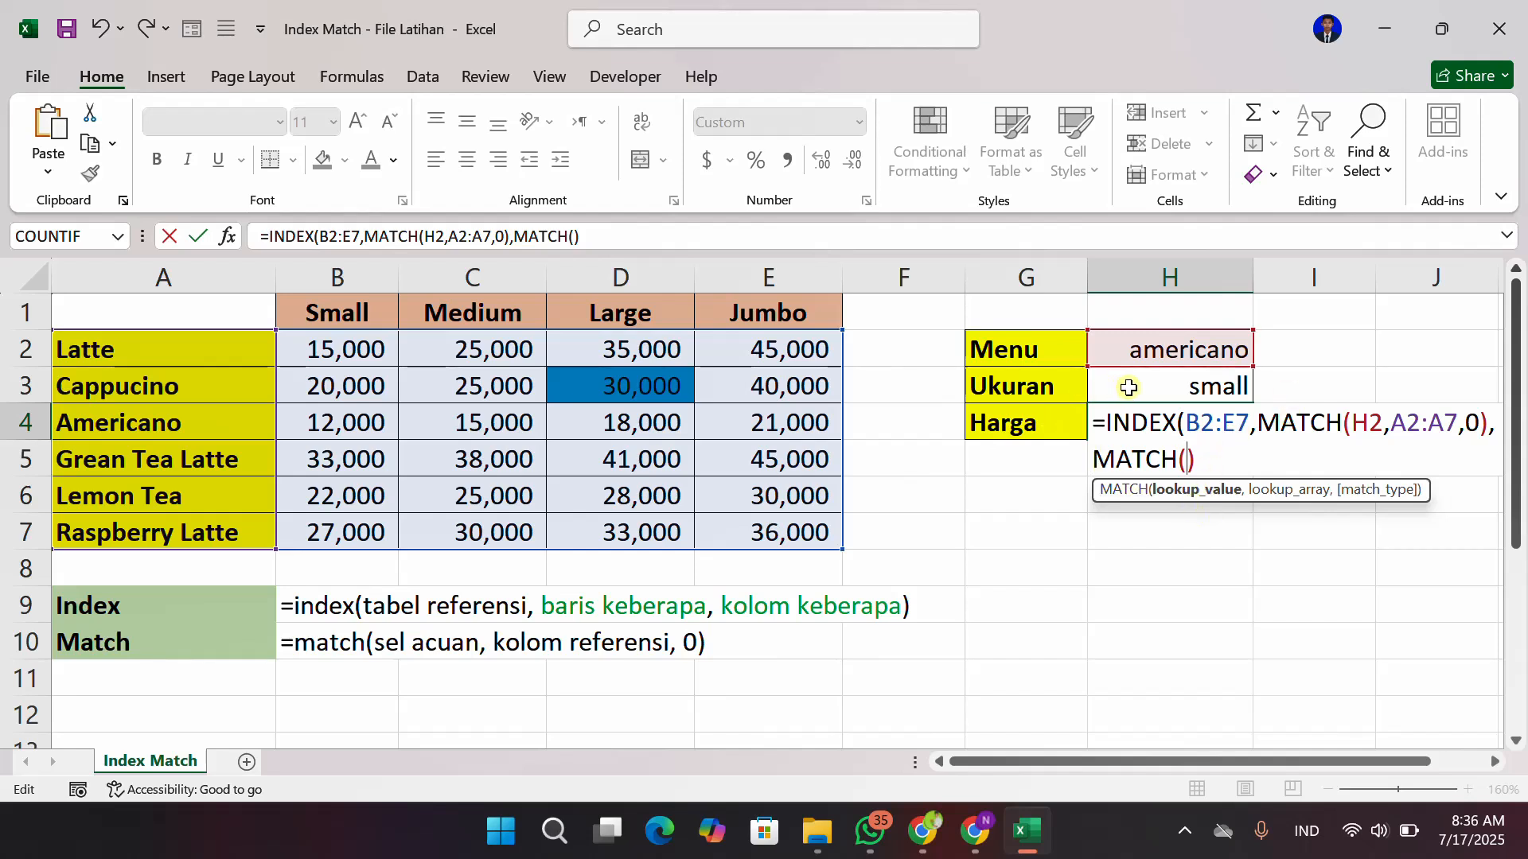
click(1128, 387)
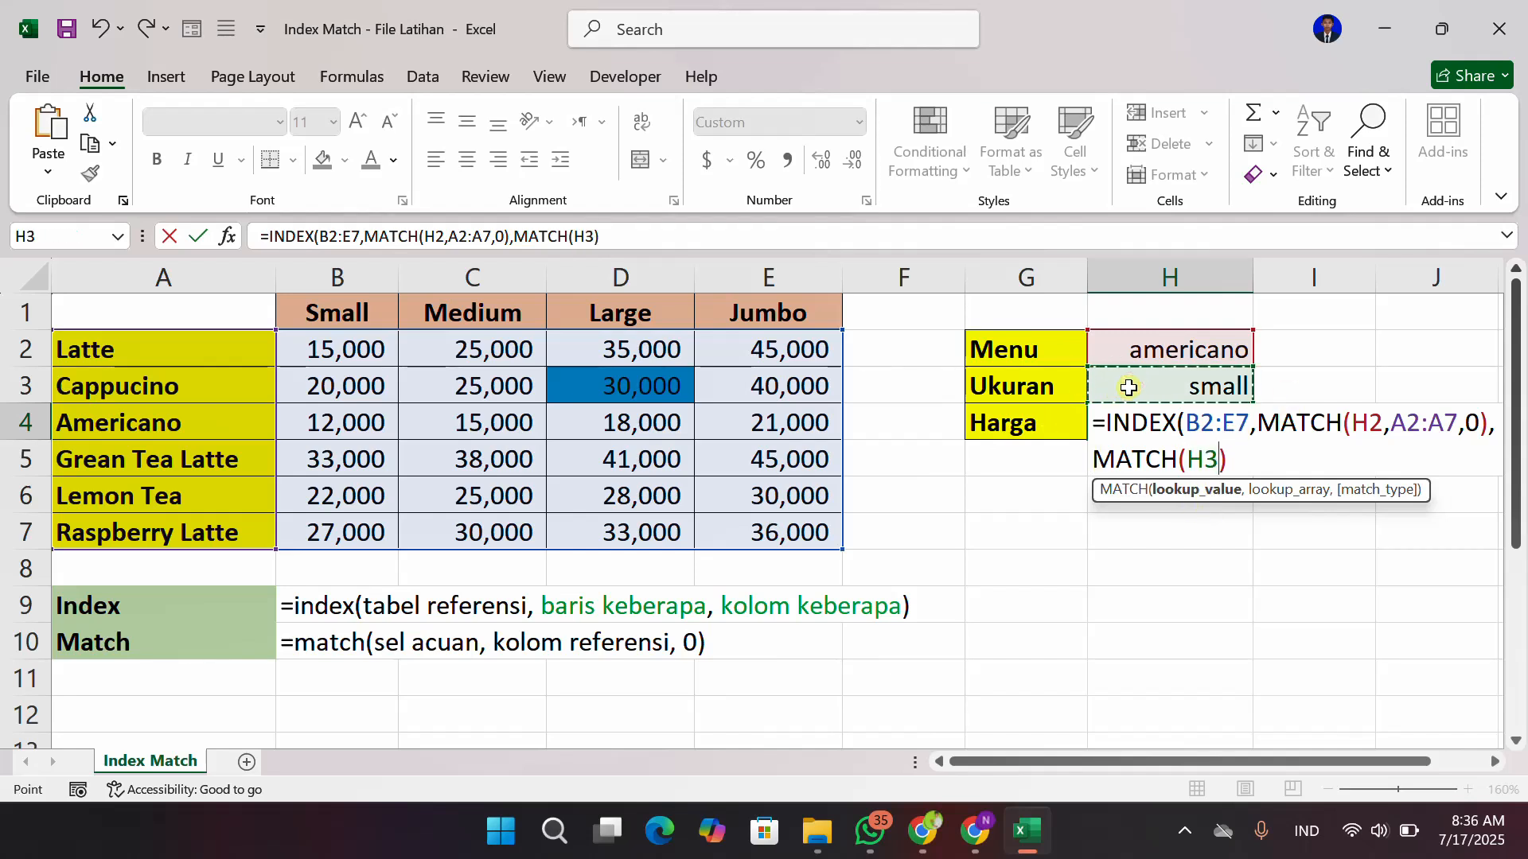
text(,)
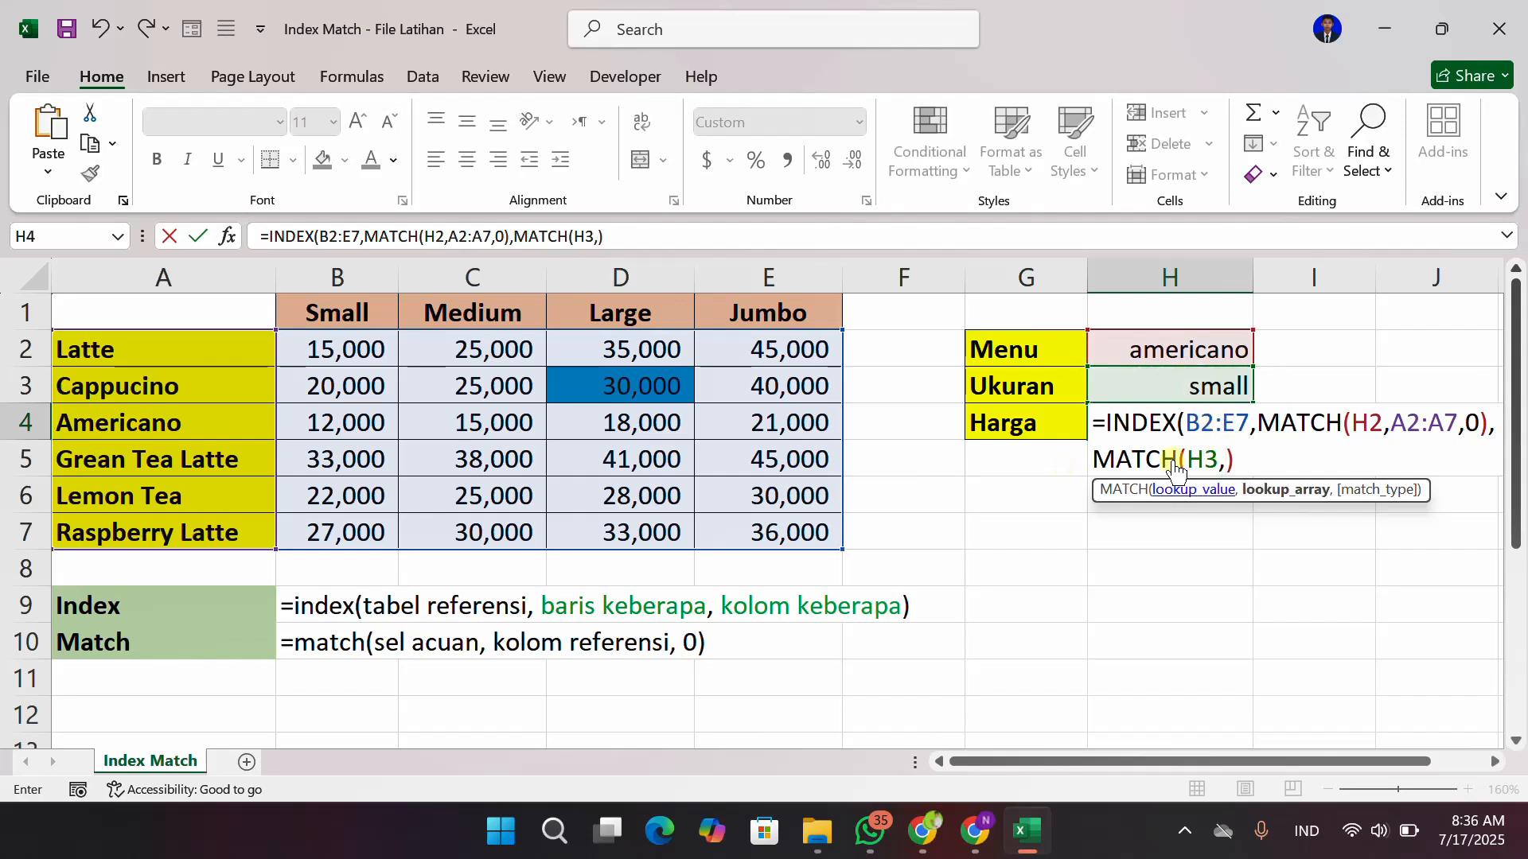
drag(322, 322, 791, 328)
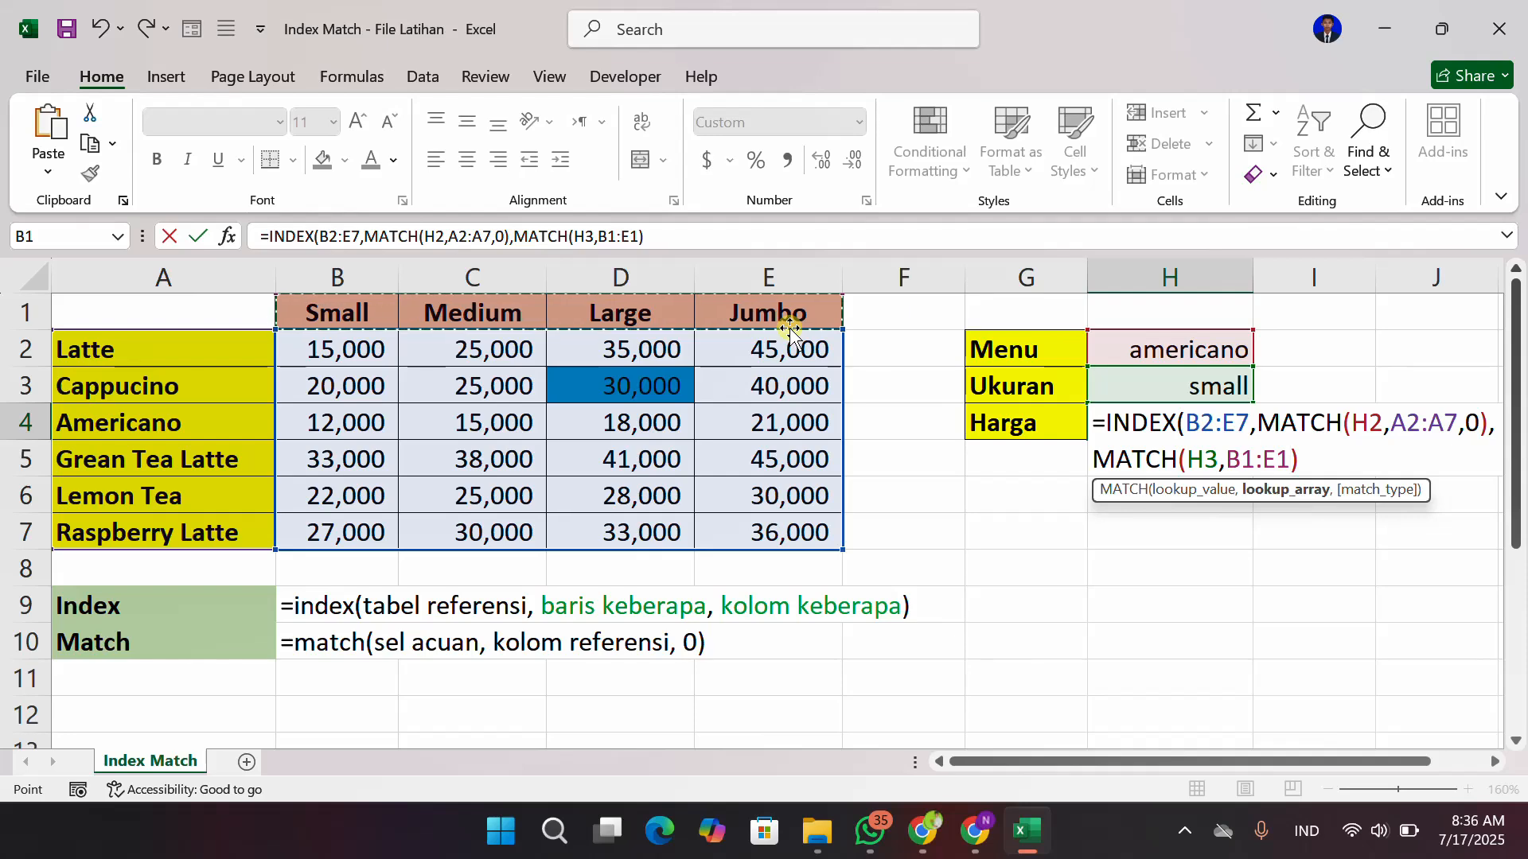
text(,)
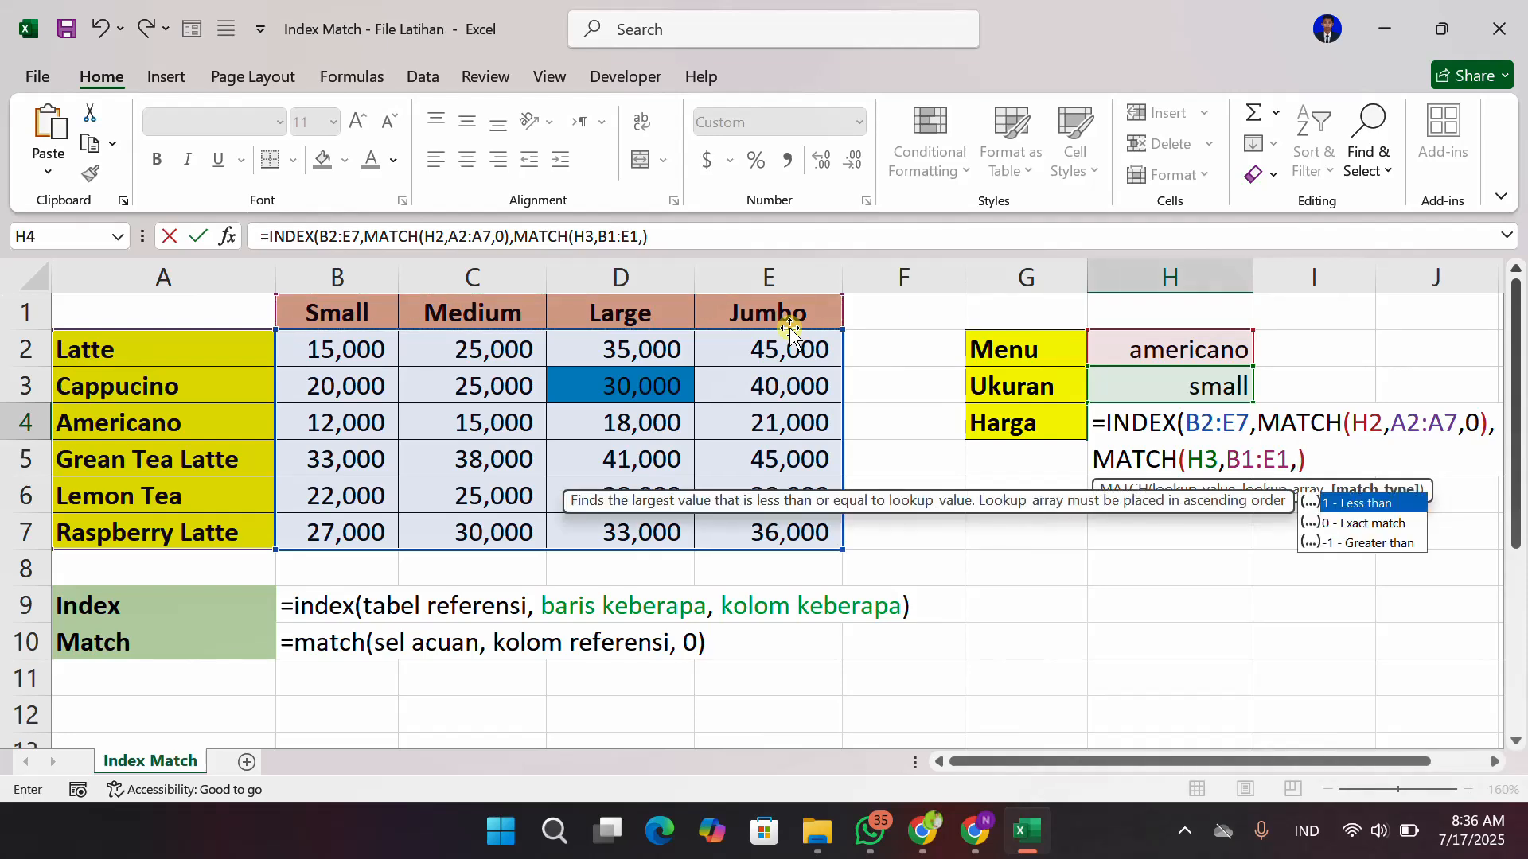
text(0)
key(Return)
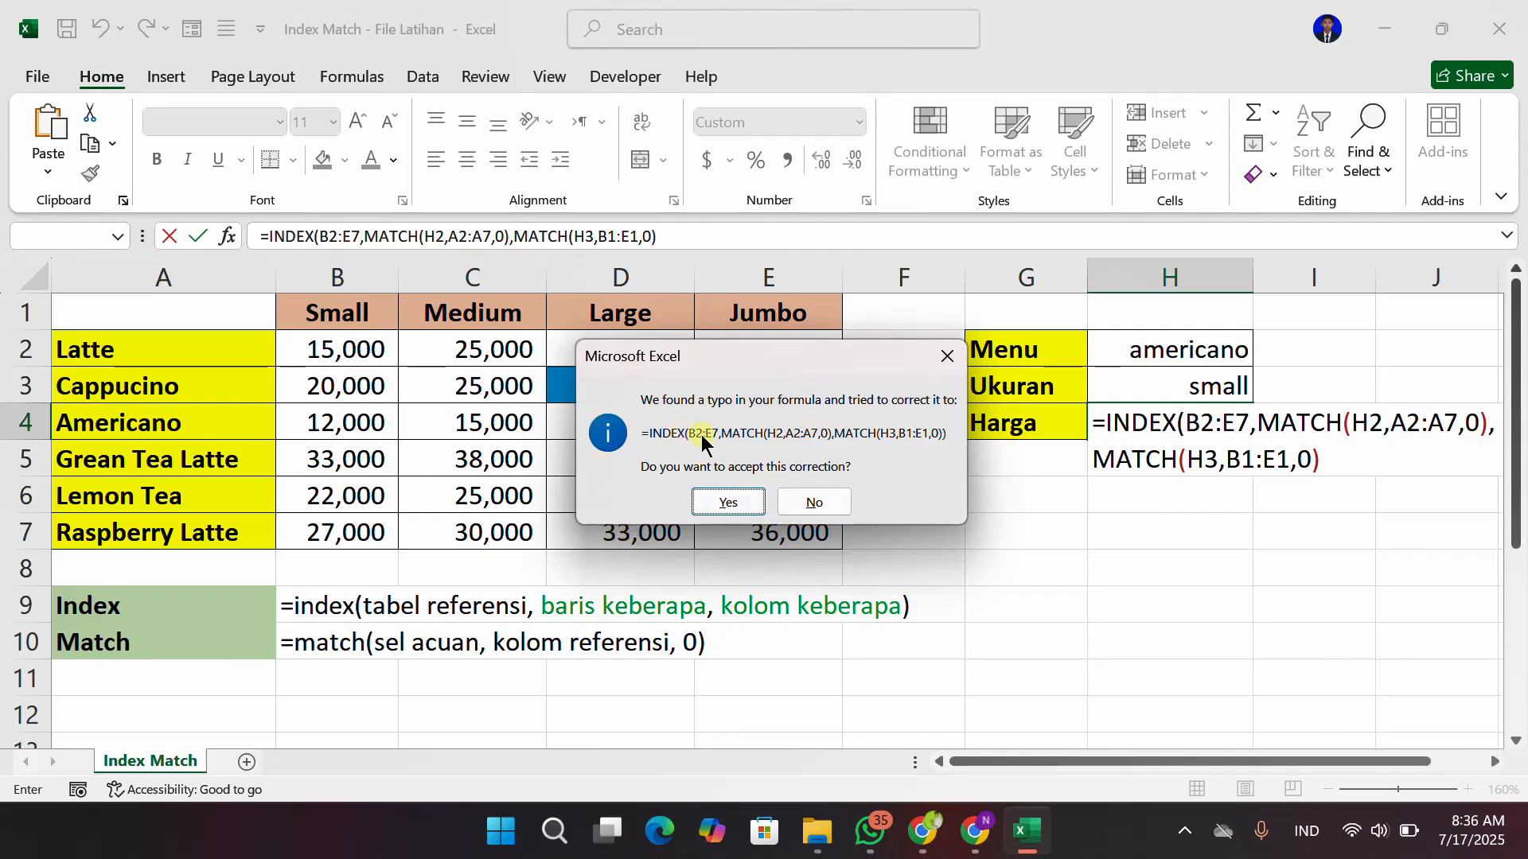
click(697, 500)
click(1122, 419)
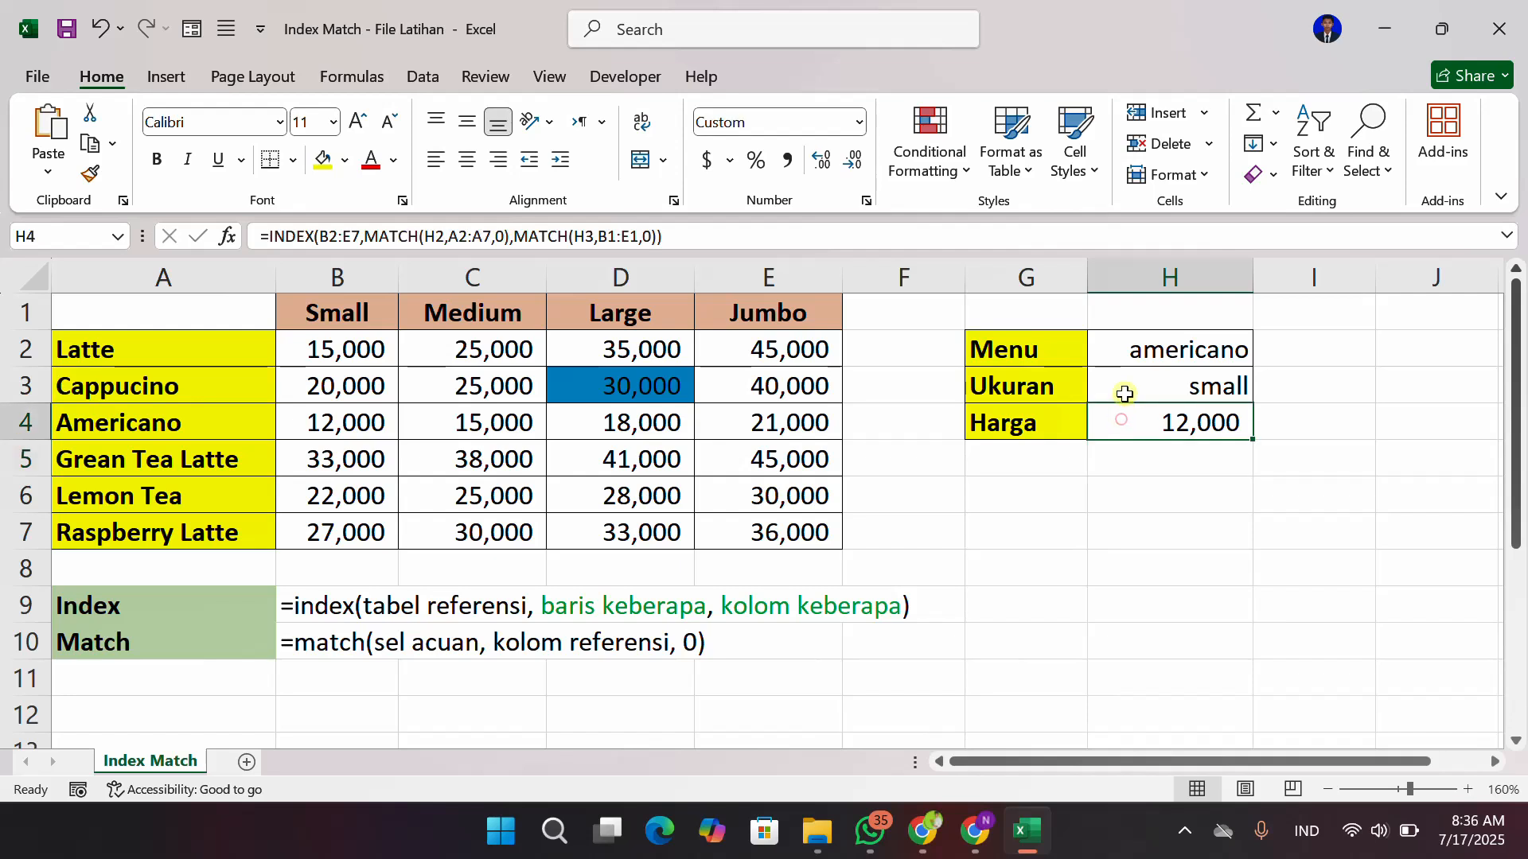
Change the Ukuran entry in H3 to jumbo to test the column lookup of the price formula
click(1126, 382)
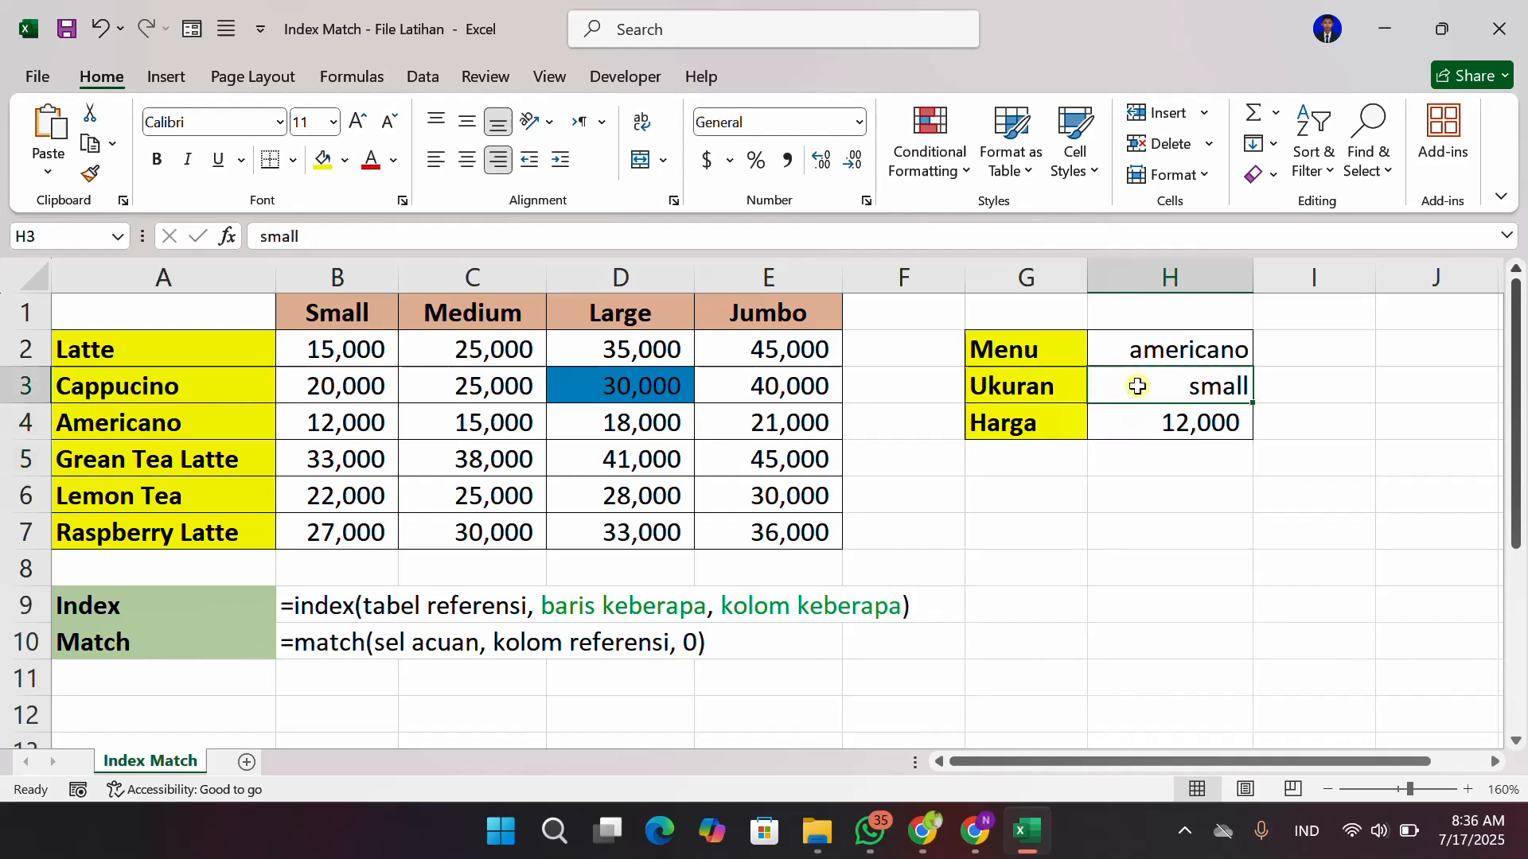
text(jumbo)
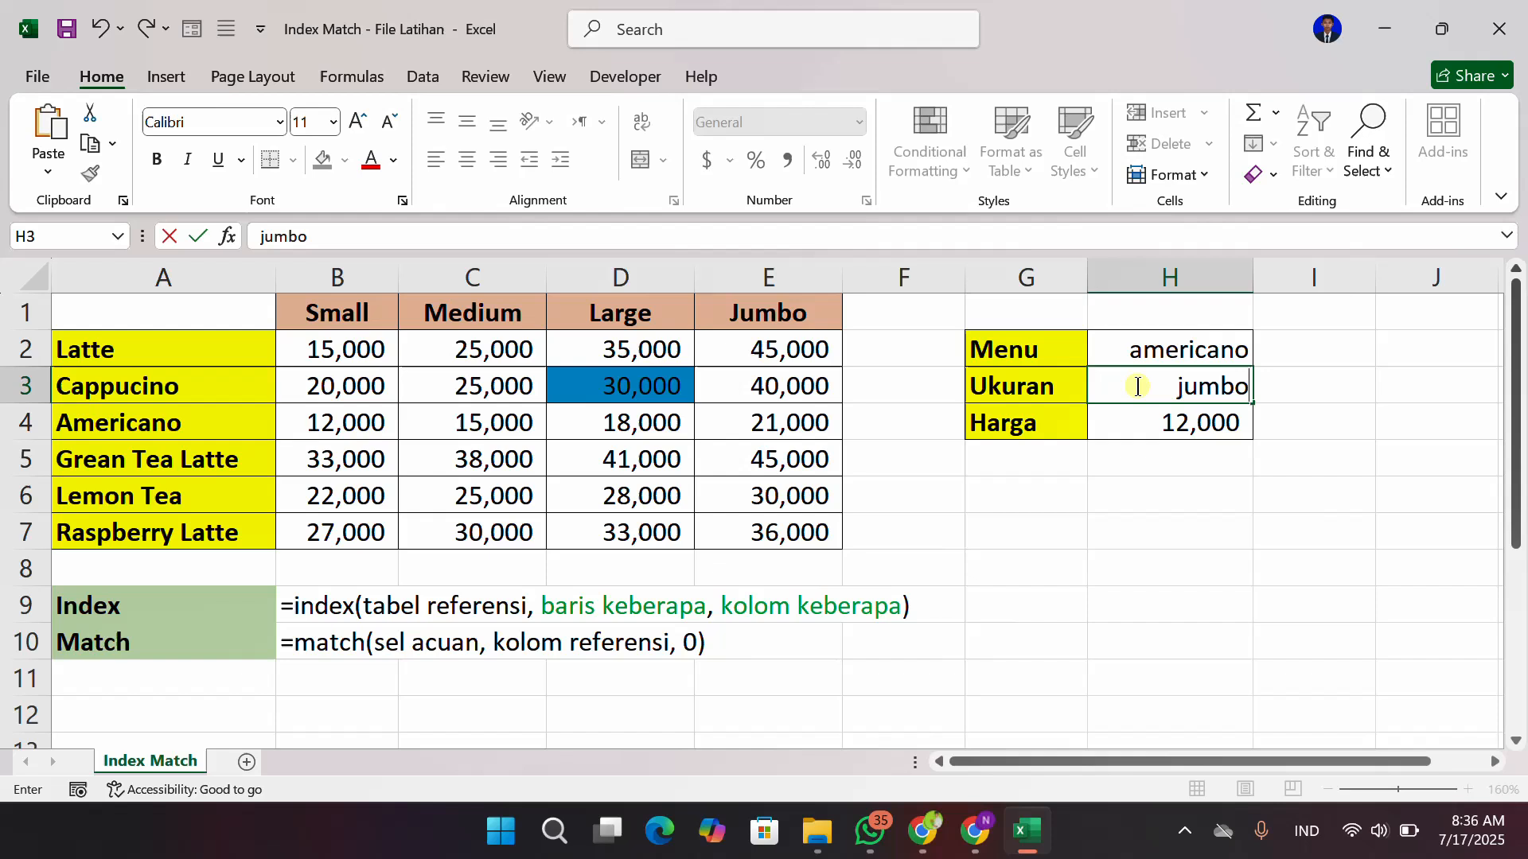
key(Return)
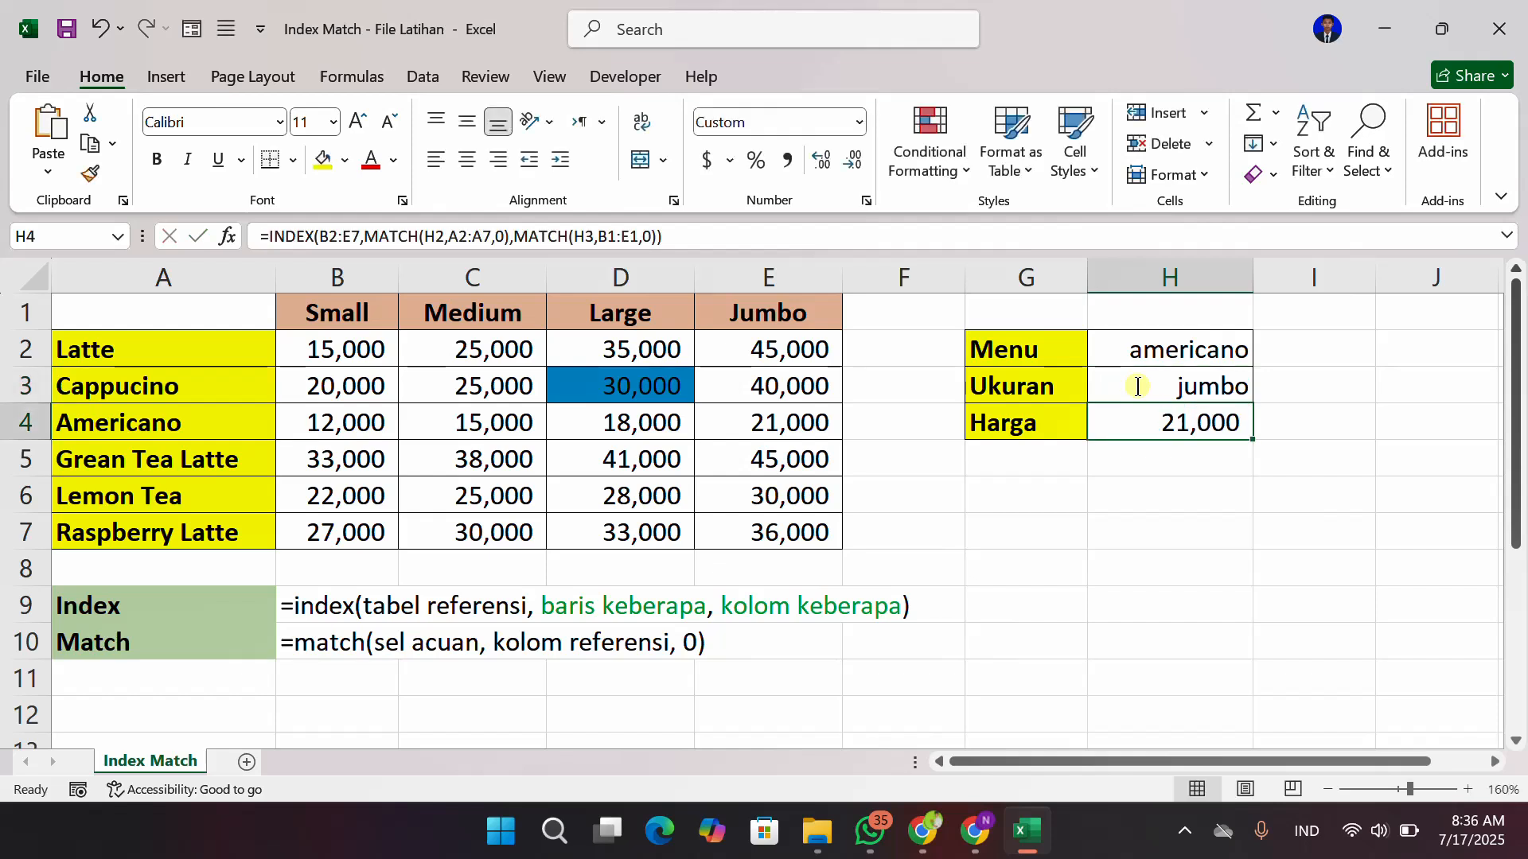
Set the Ukuran entry in H3 to large
click(1168, 386)
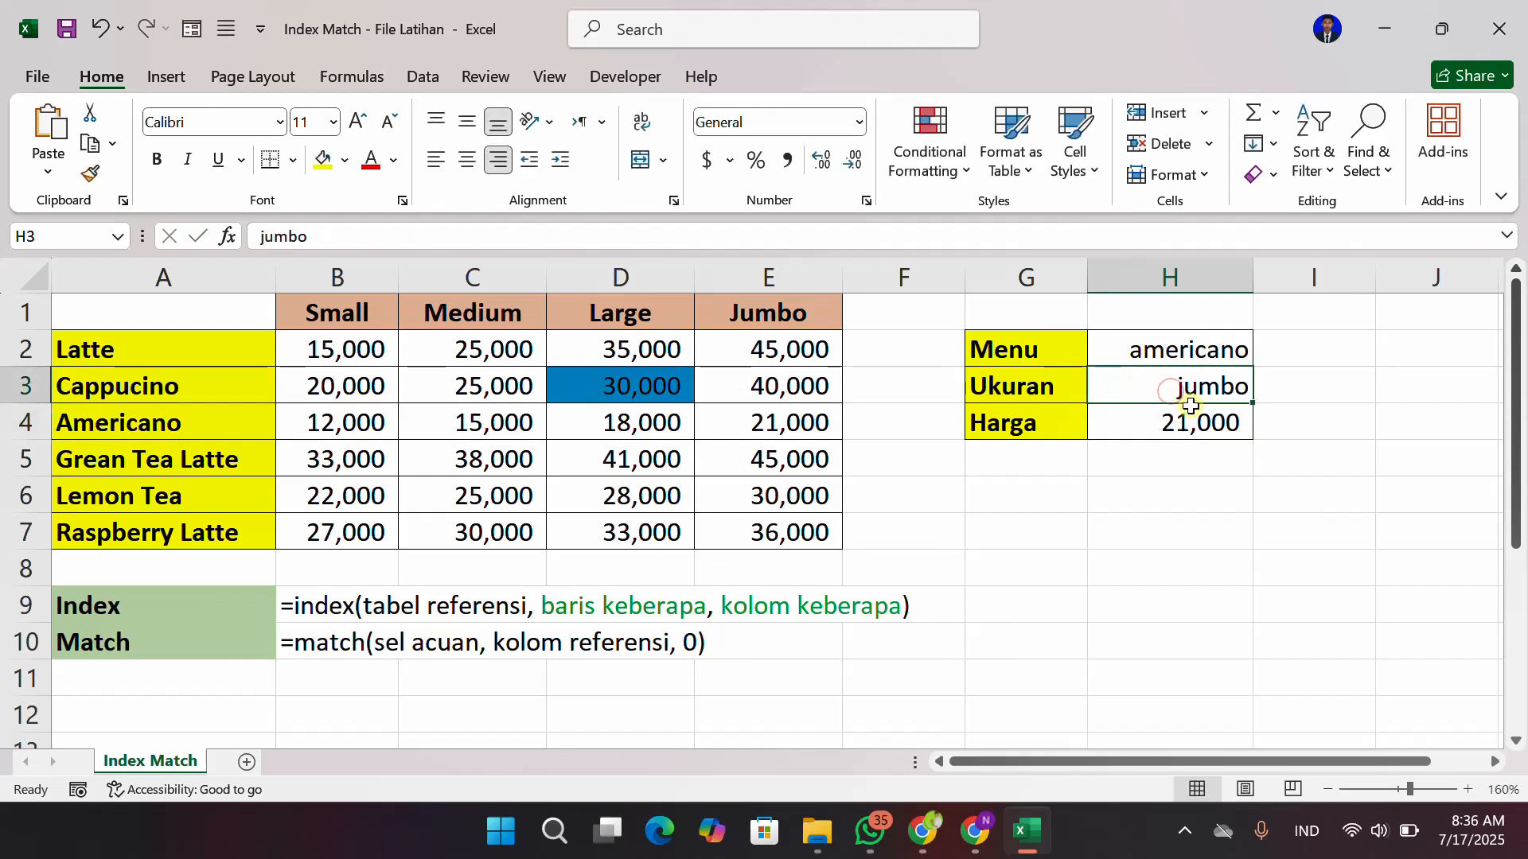
key(BackSpace)
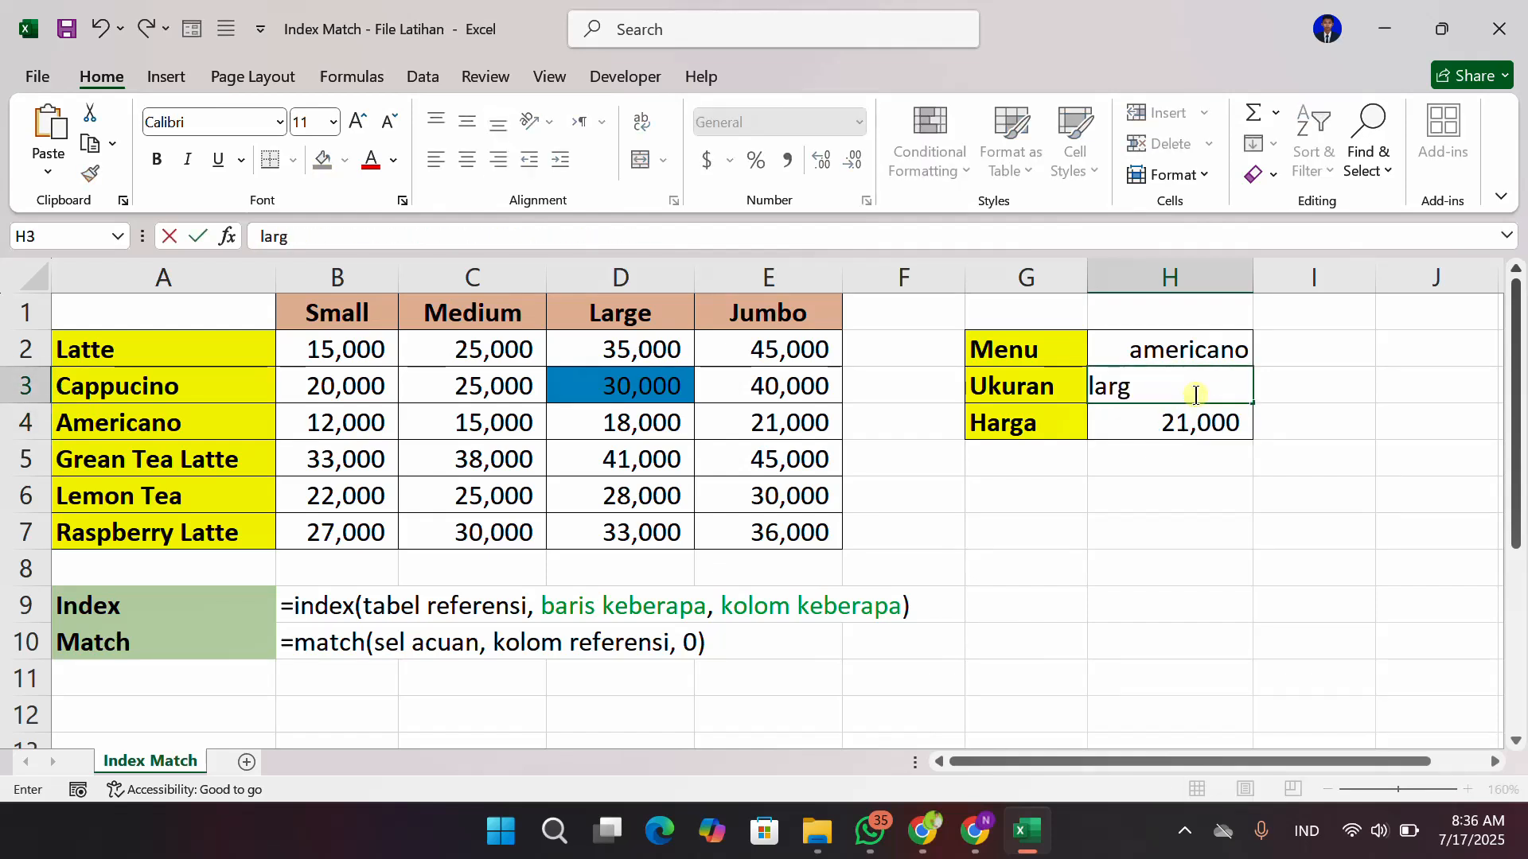
text(large)
key(Return)
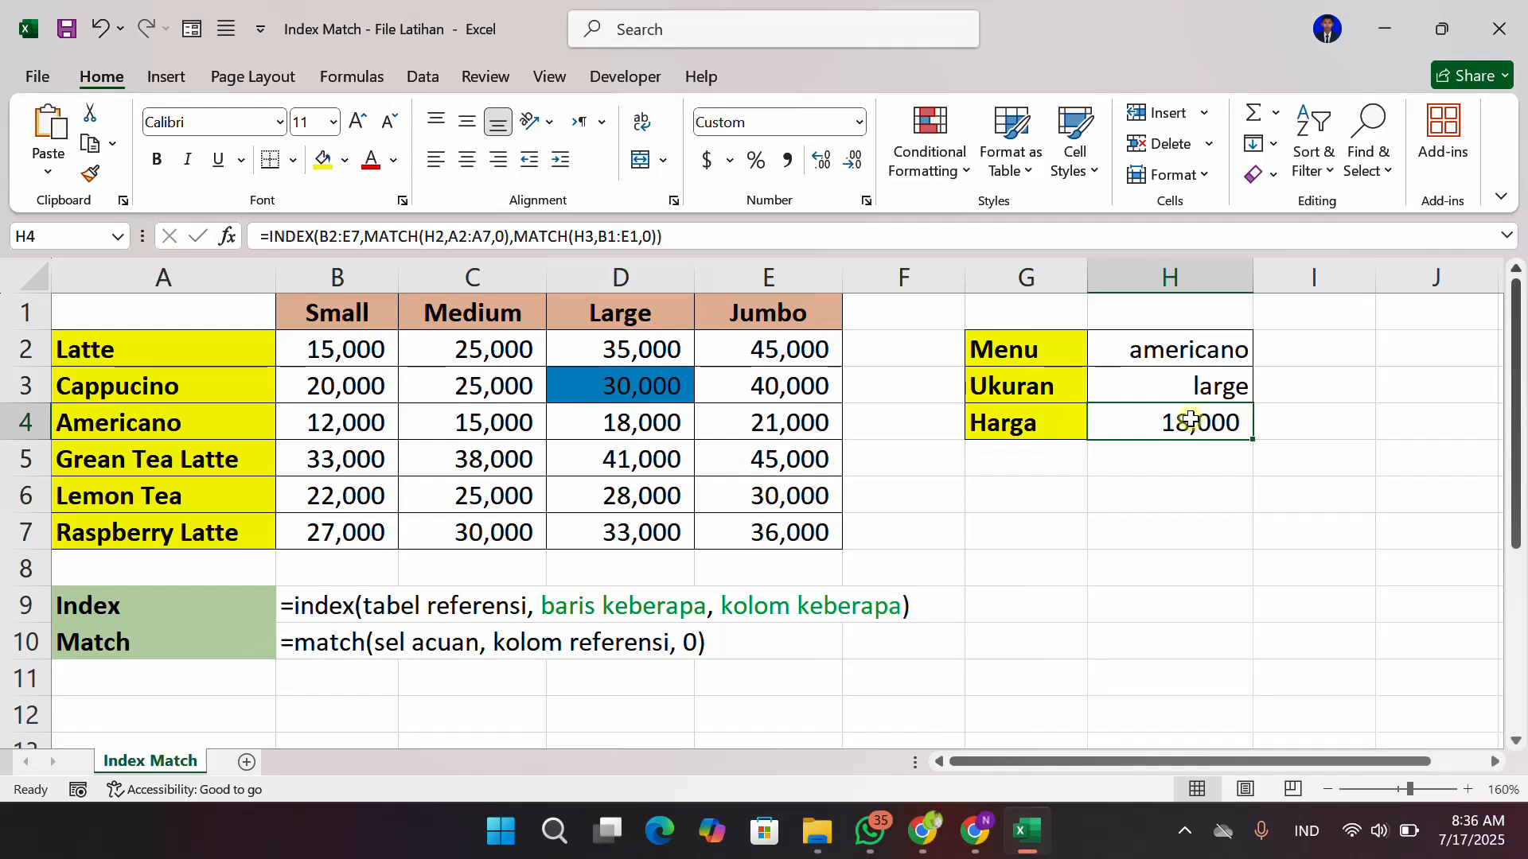
Set the Menu entry in H2 to lemon tea
click(1184, 348)
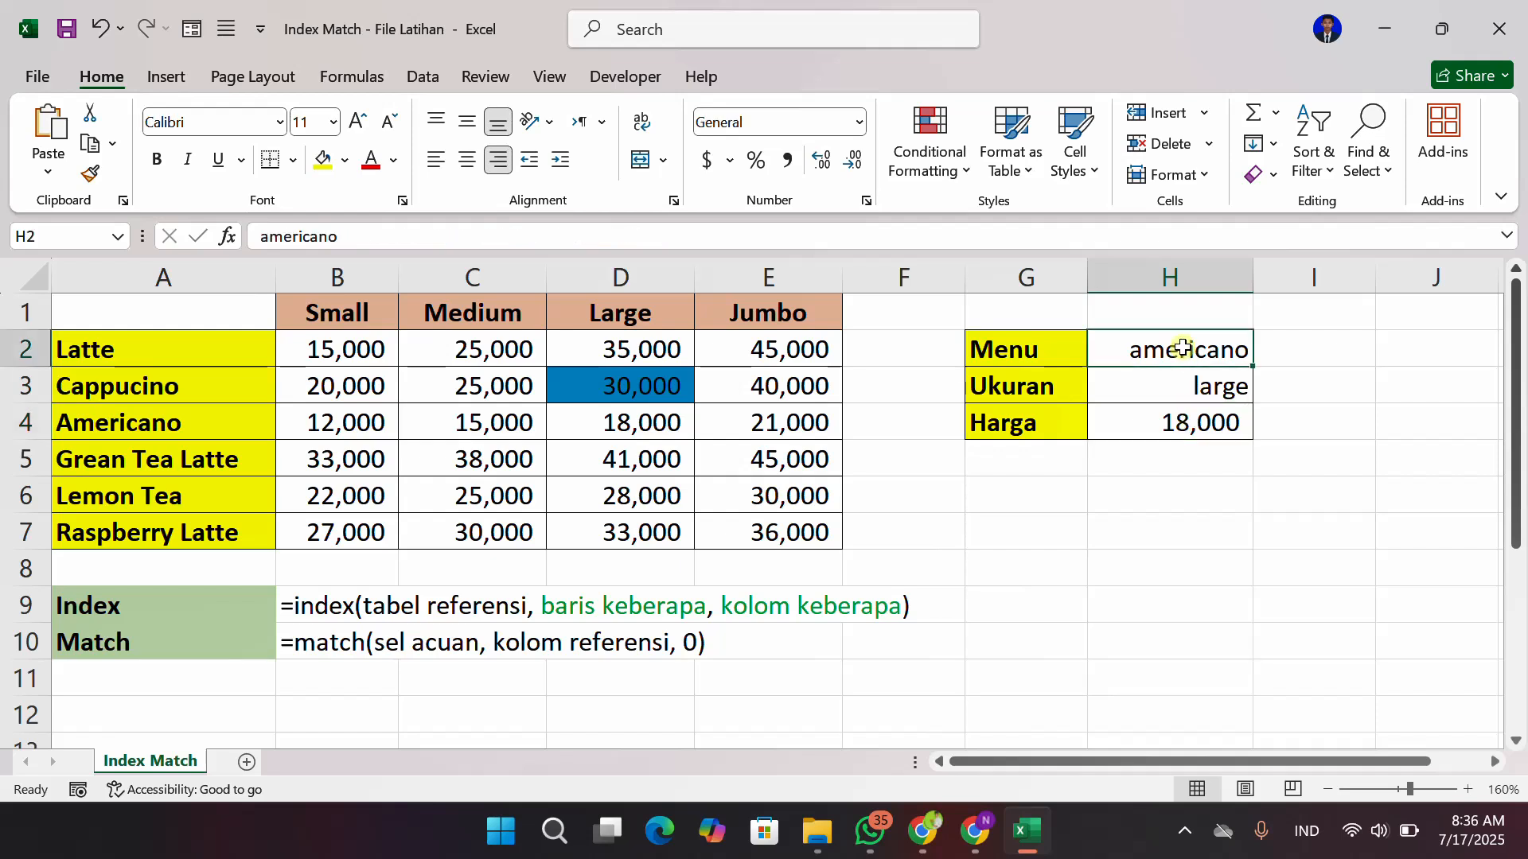
text(lemon)
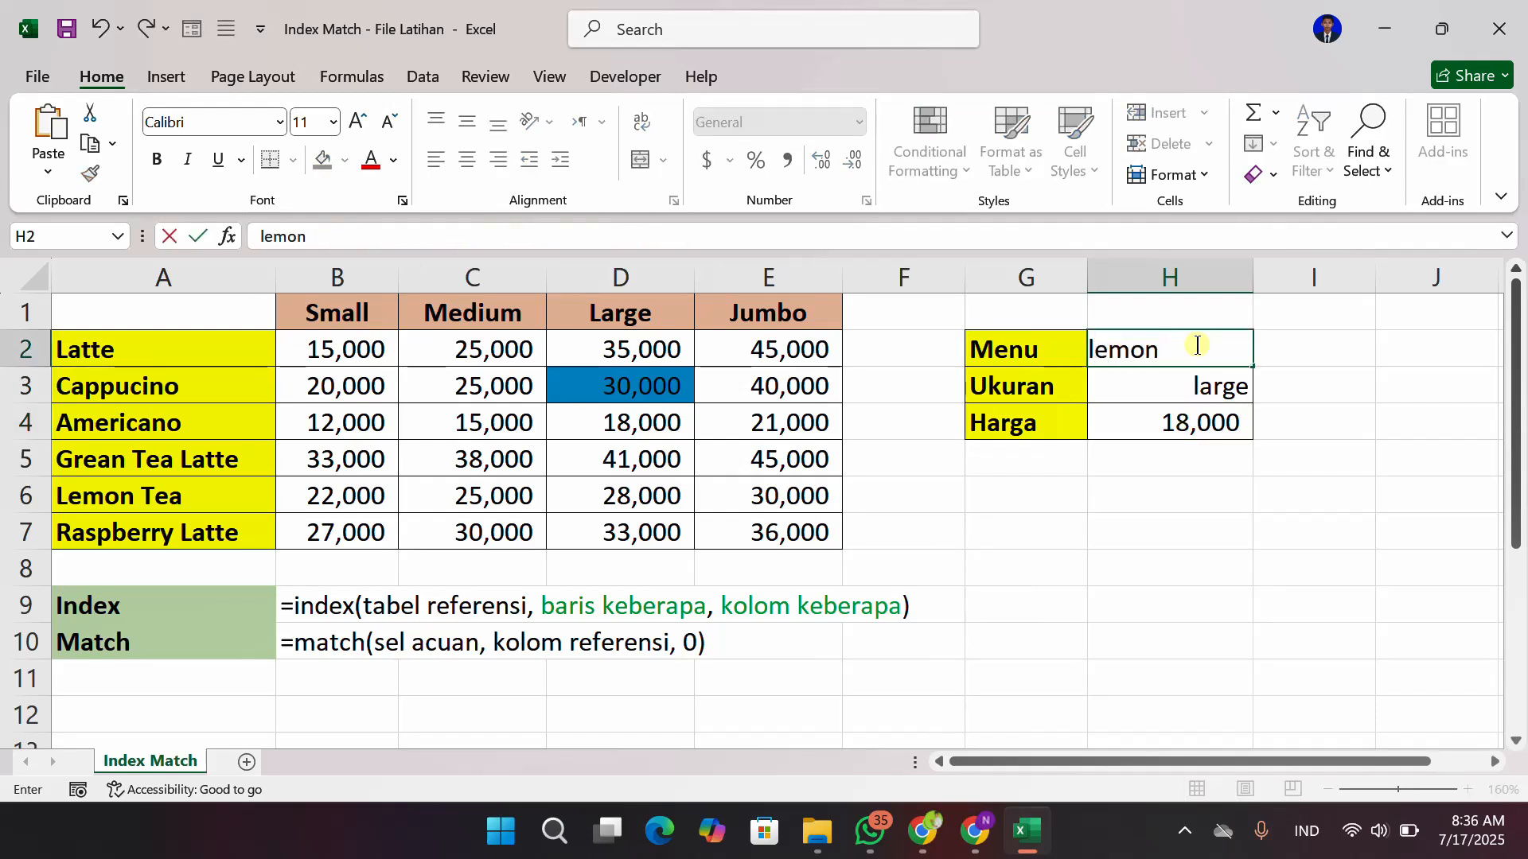
text( tea)
key(Return)
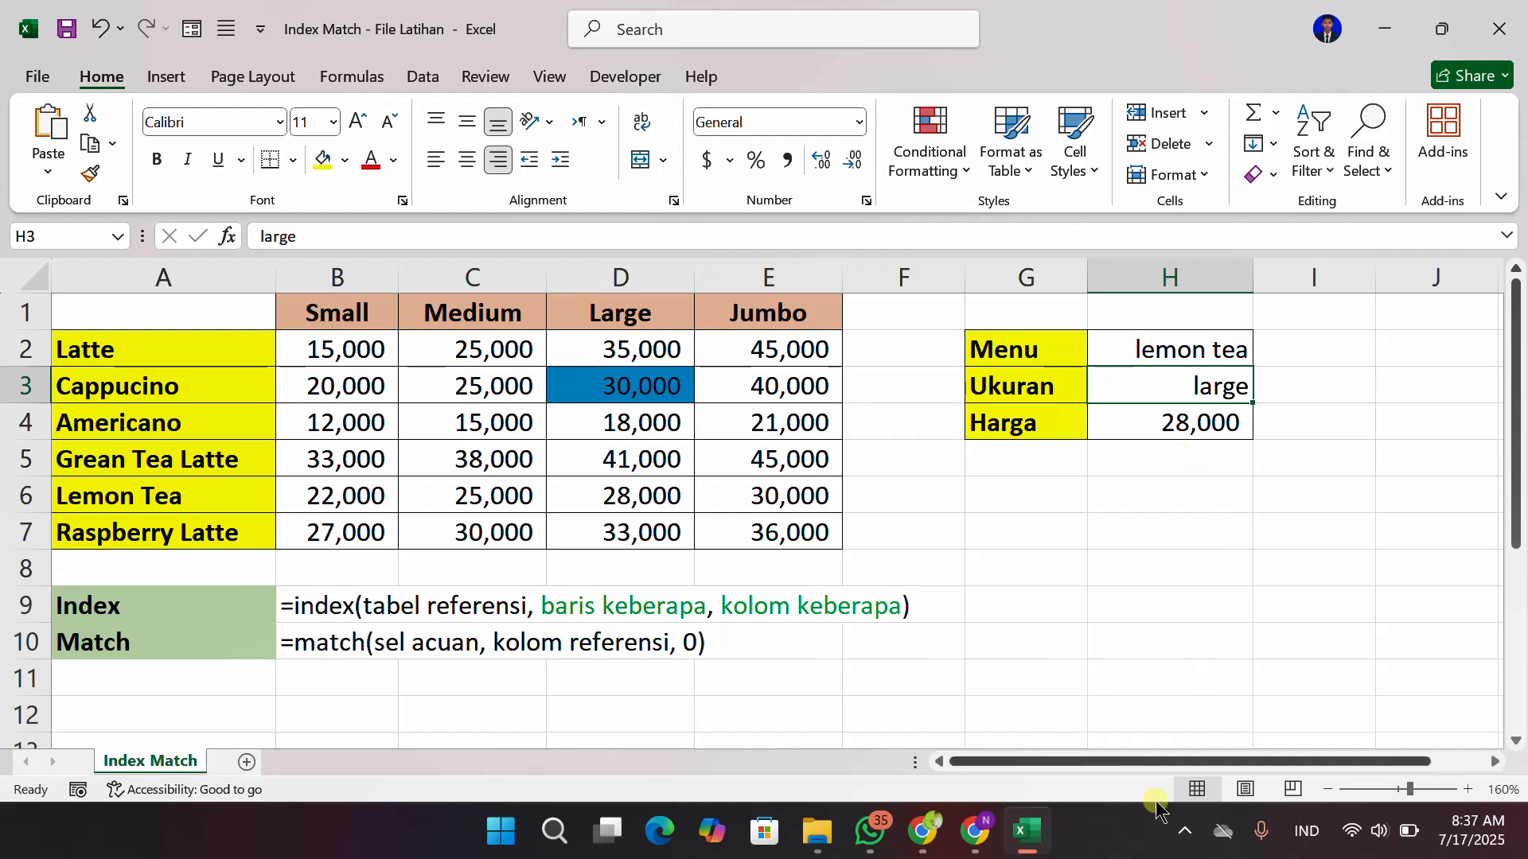
click(1184, 831)
click(1161, 762)
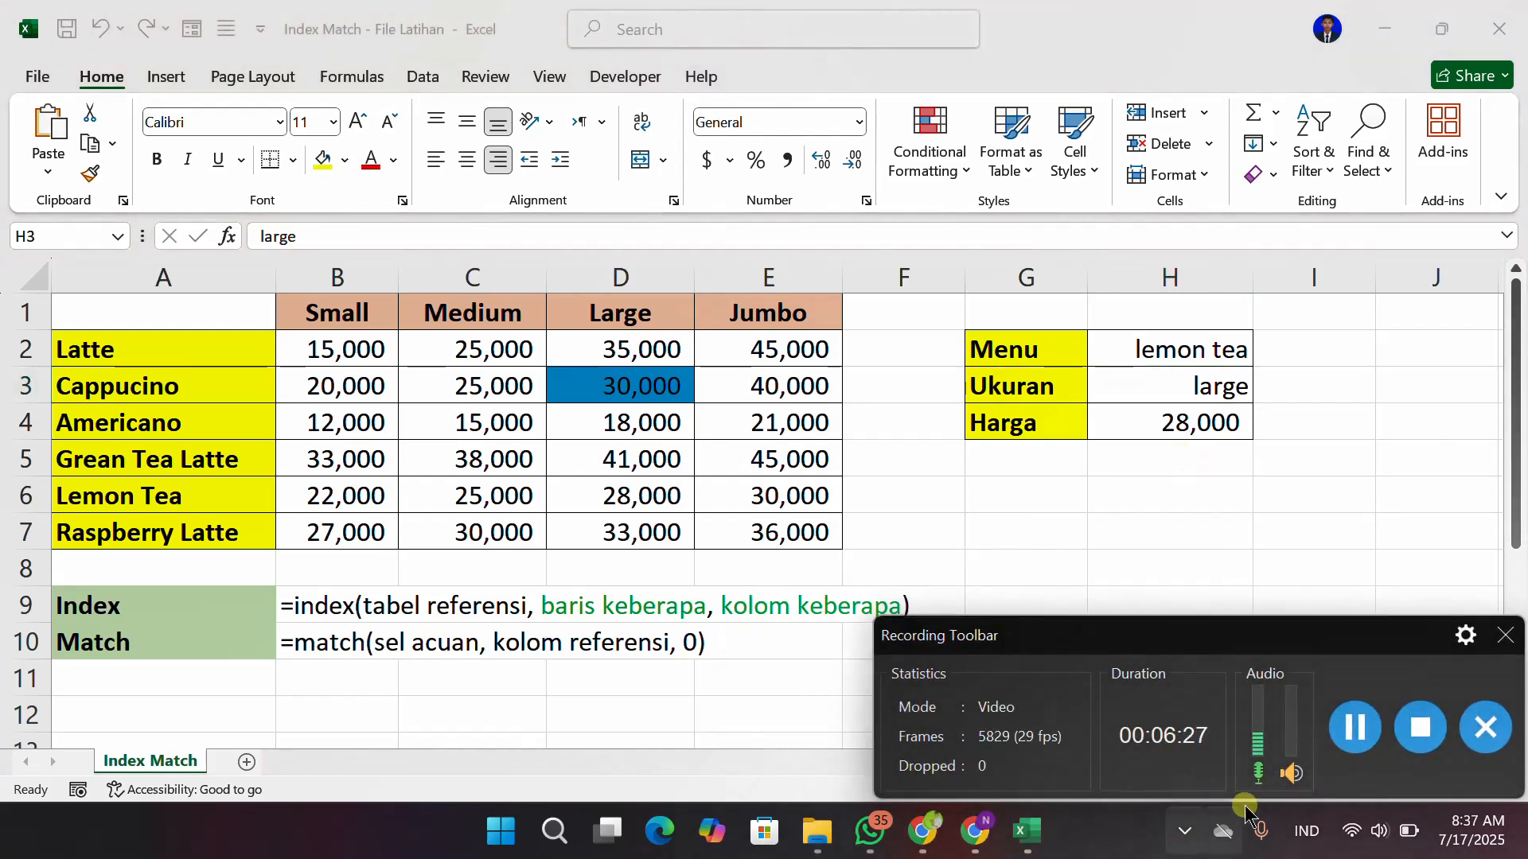